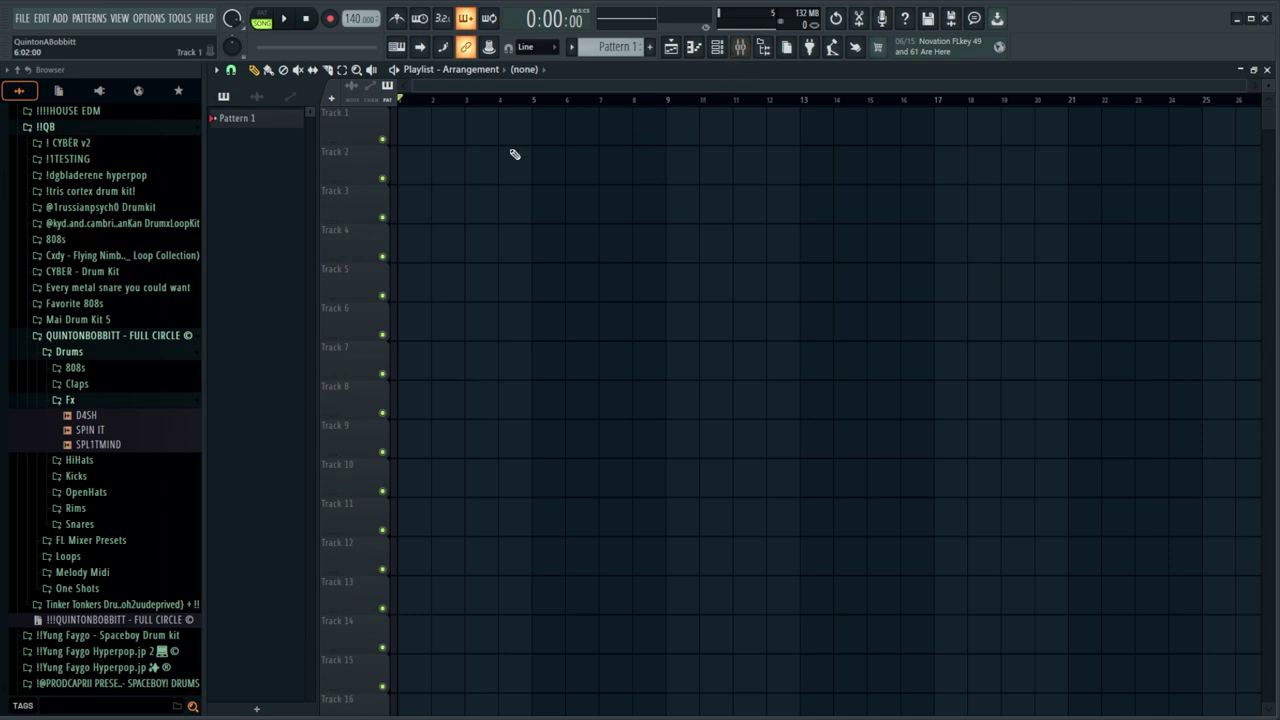
Step: Set Insert 1's audio input to the Focusrite interface and record a vocal take onto Track 1
left_click(718, 50)
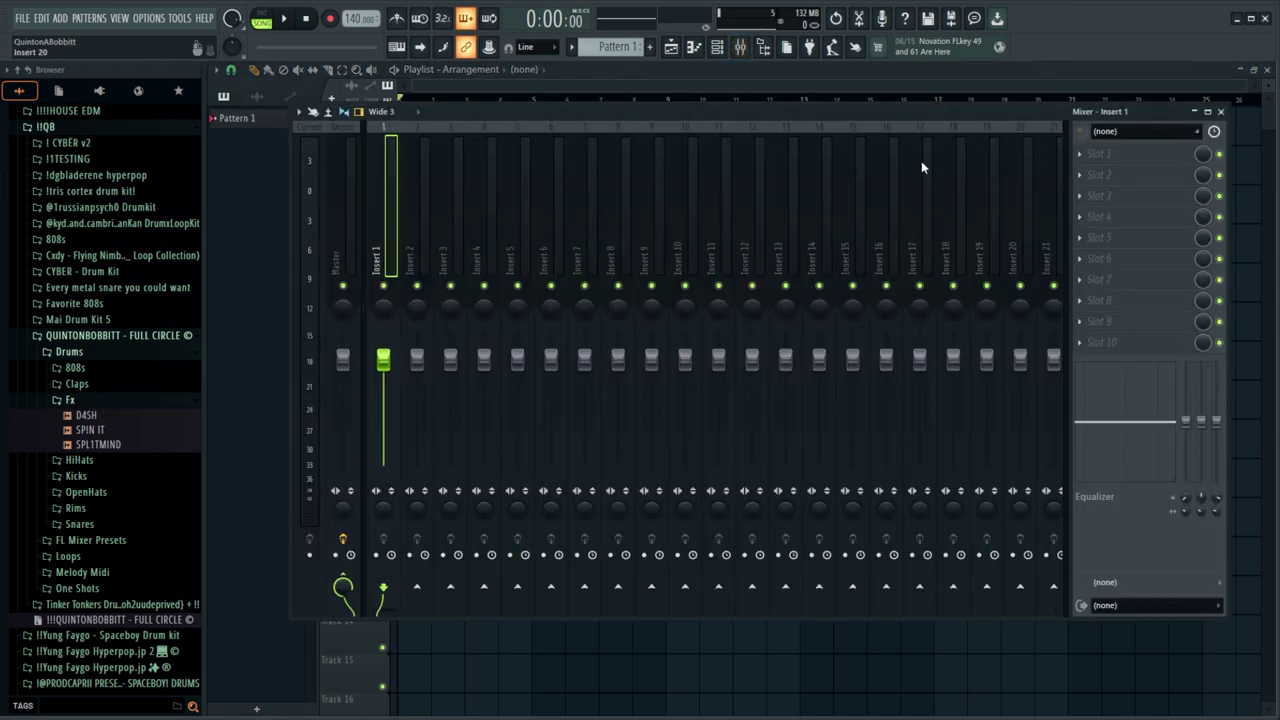
left_click(1134, 138)
left_click(1106, 182)
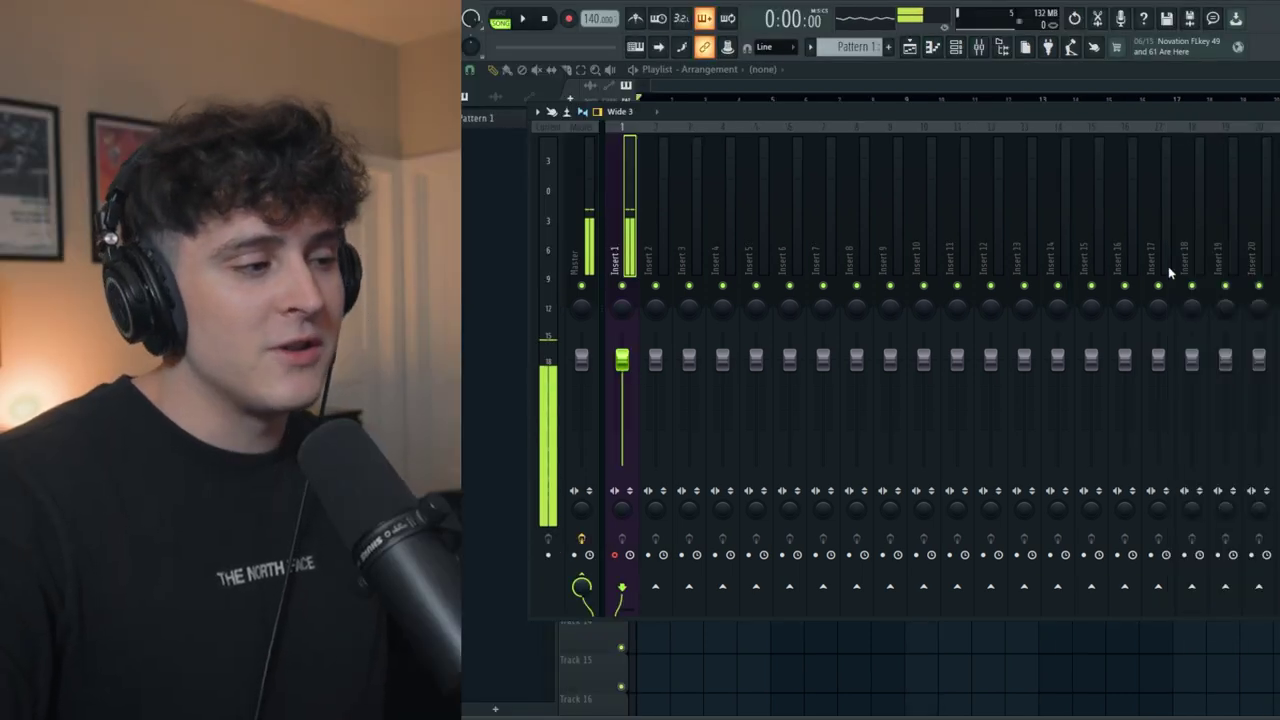
left_click(978, 47)
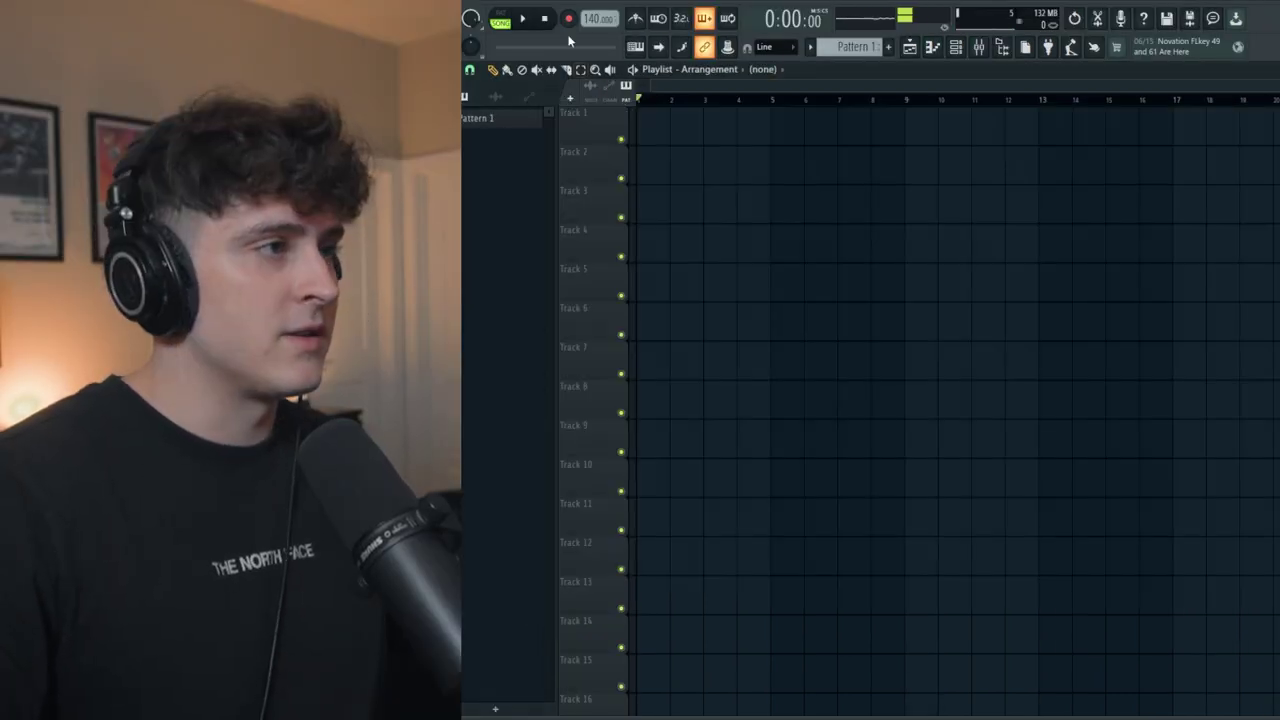
left_click(571, 22)
key("space")
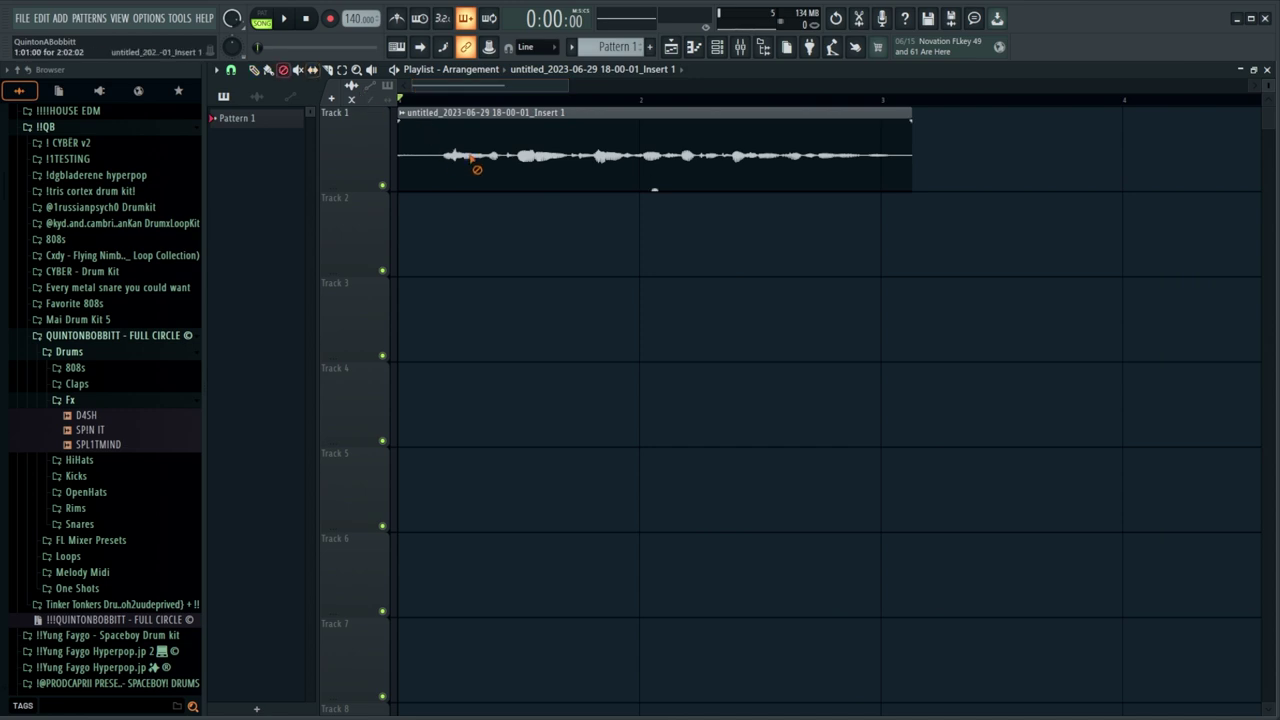
Step: Slide the vocal audio slightly left within its Track 1 clip to trim the leading space
left_click_drag(478, 157, 458, 165)
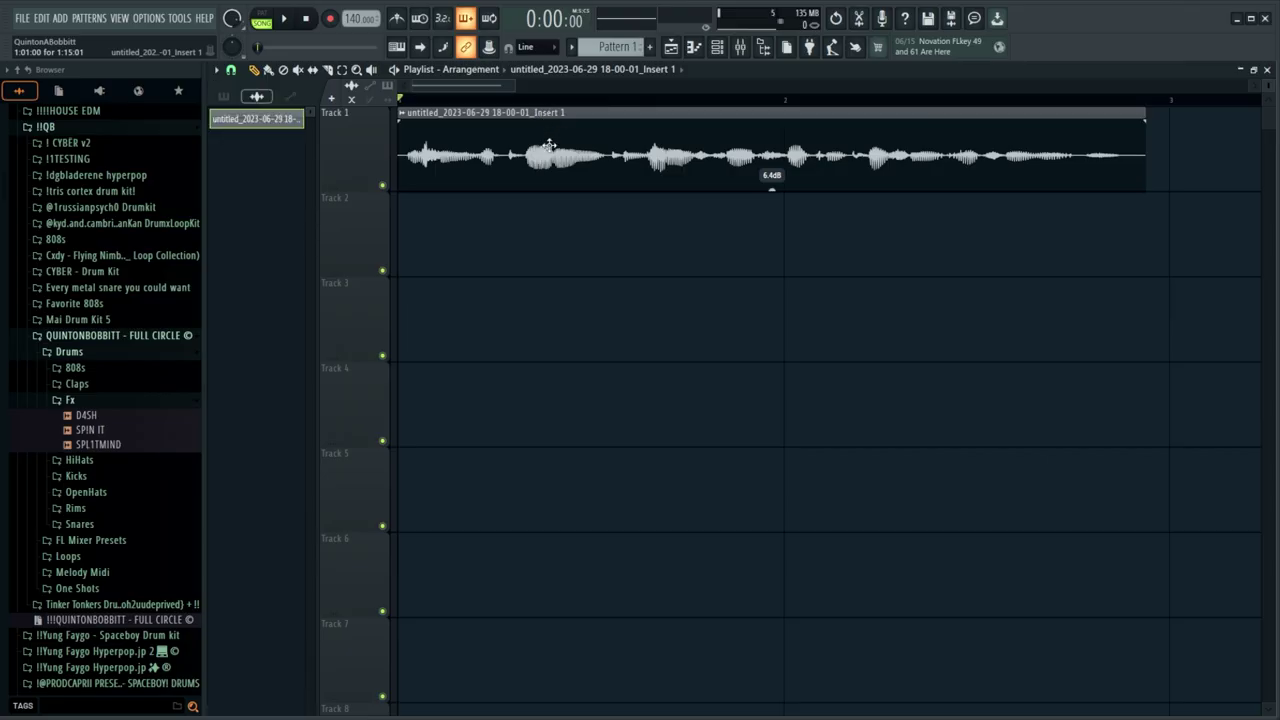
Step: Check the vocal clip's mixer track, then load Fruity Limiter into Insert 1's first effect slot
double_click(548, 145)
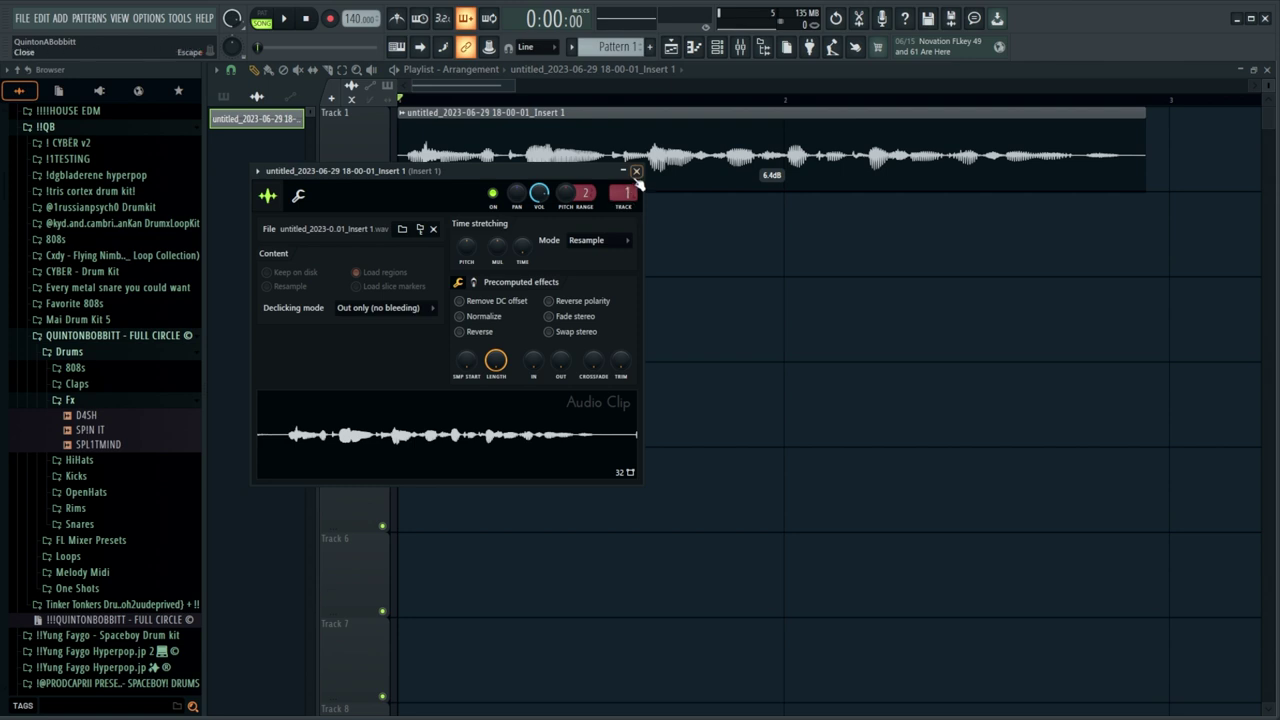
left_click(636, 171)
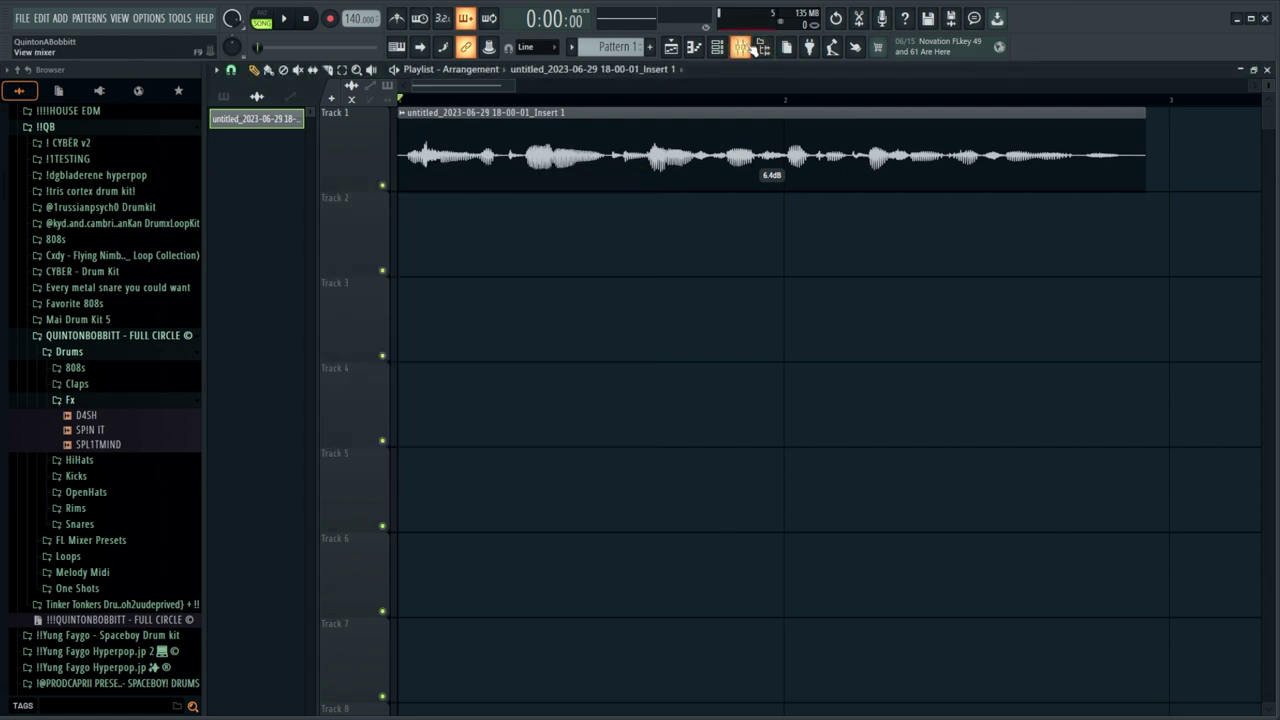
left_click(742, 47)
left_click(1117, 159)
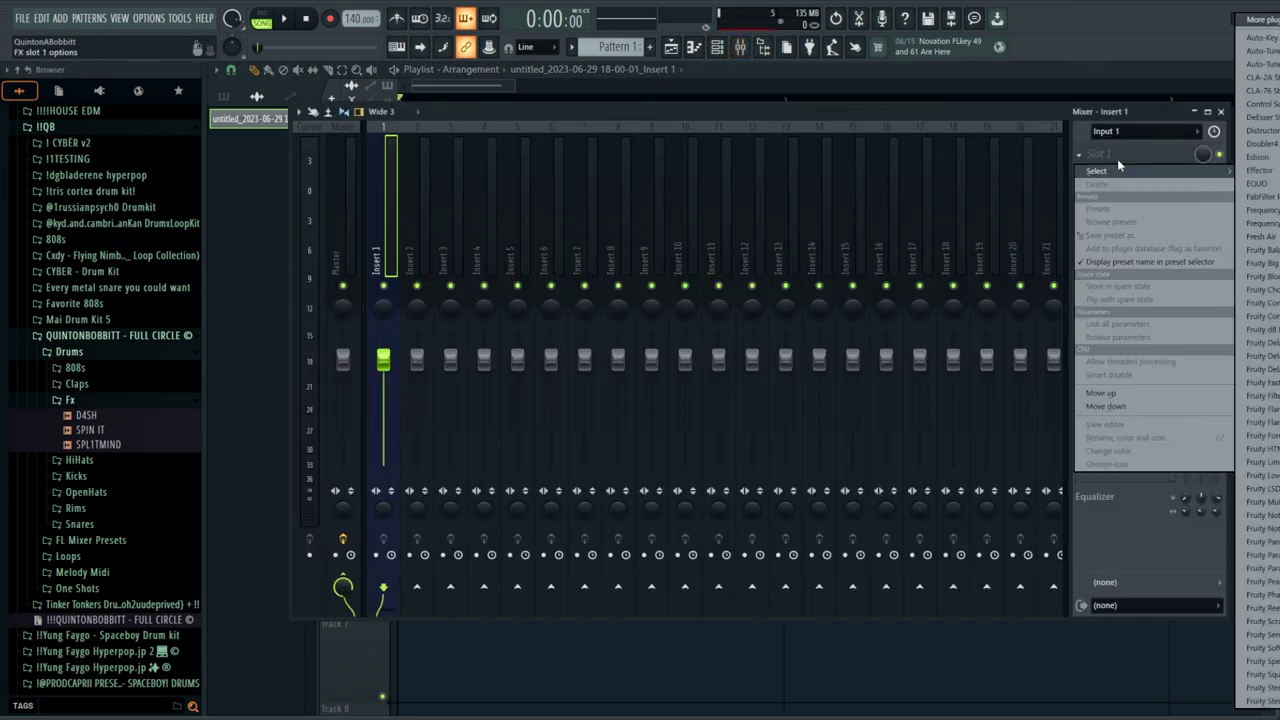
mouse_move(1200, 171)
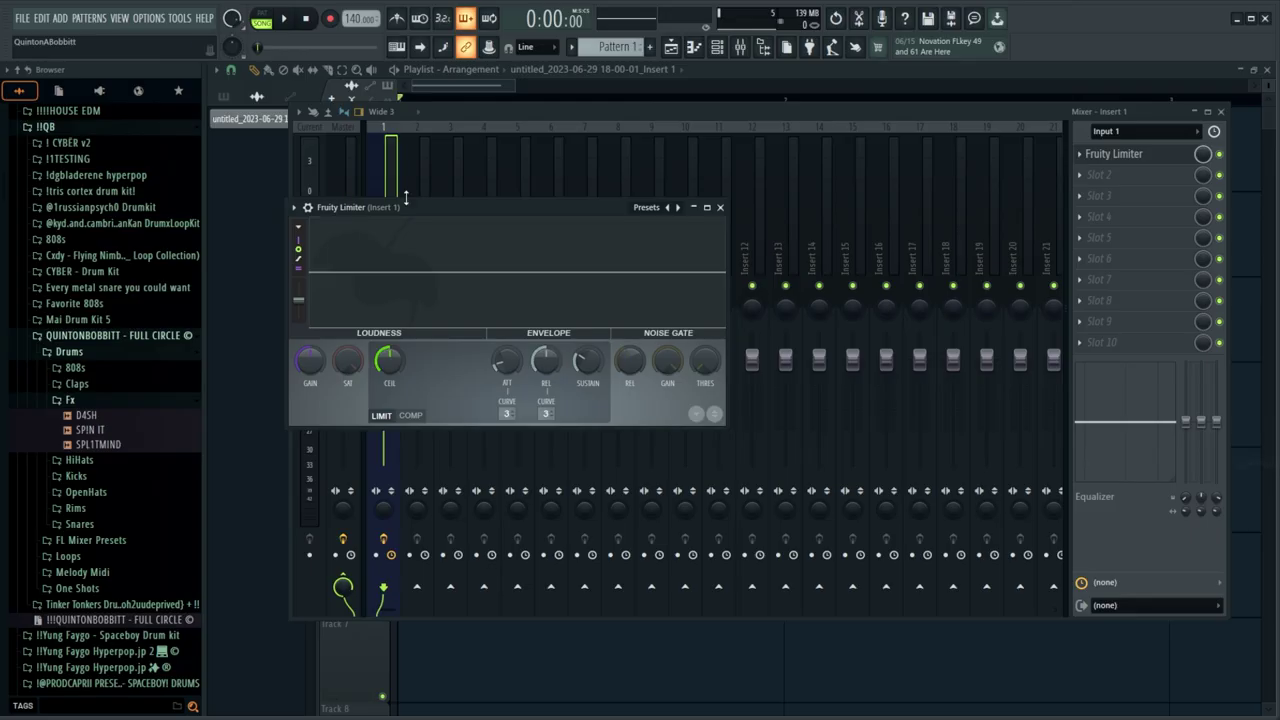
Step: Move the Fruity Limiter window aside and play the vocal through it
left_click_drag(405, 199, 502, 150)
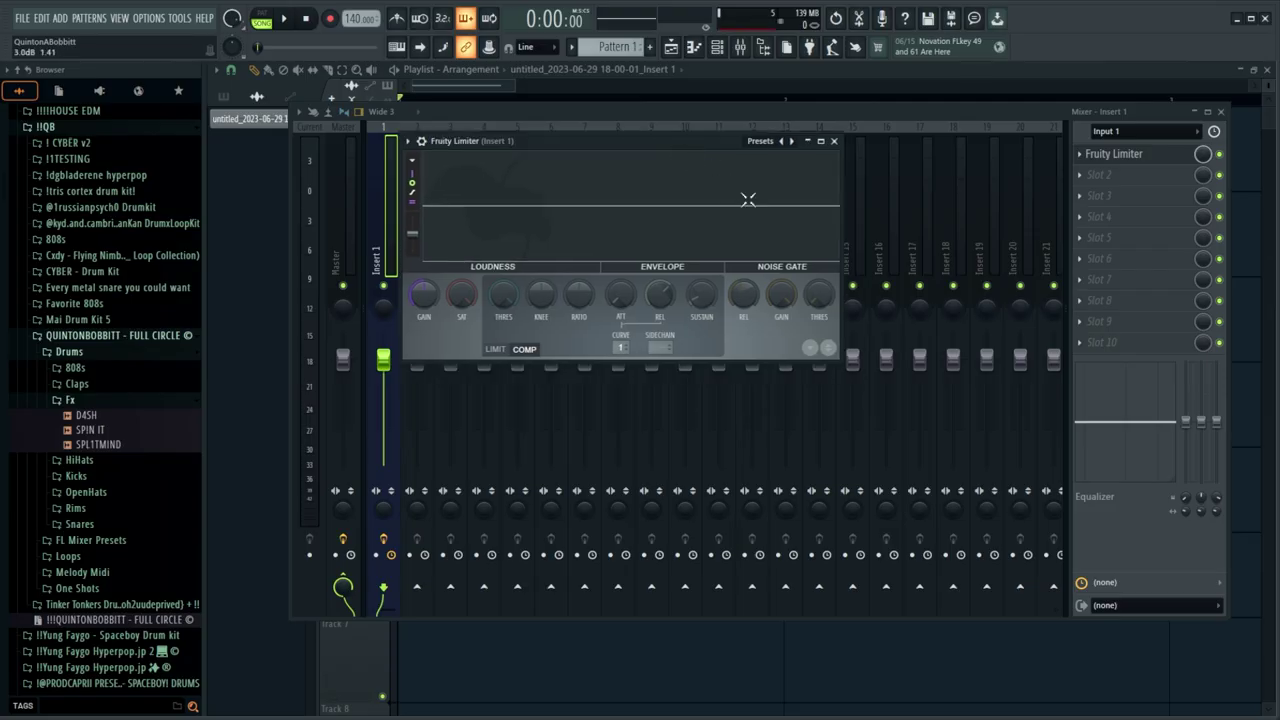
key("space")
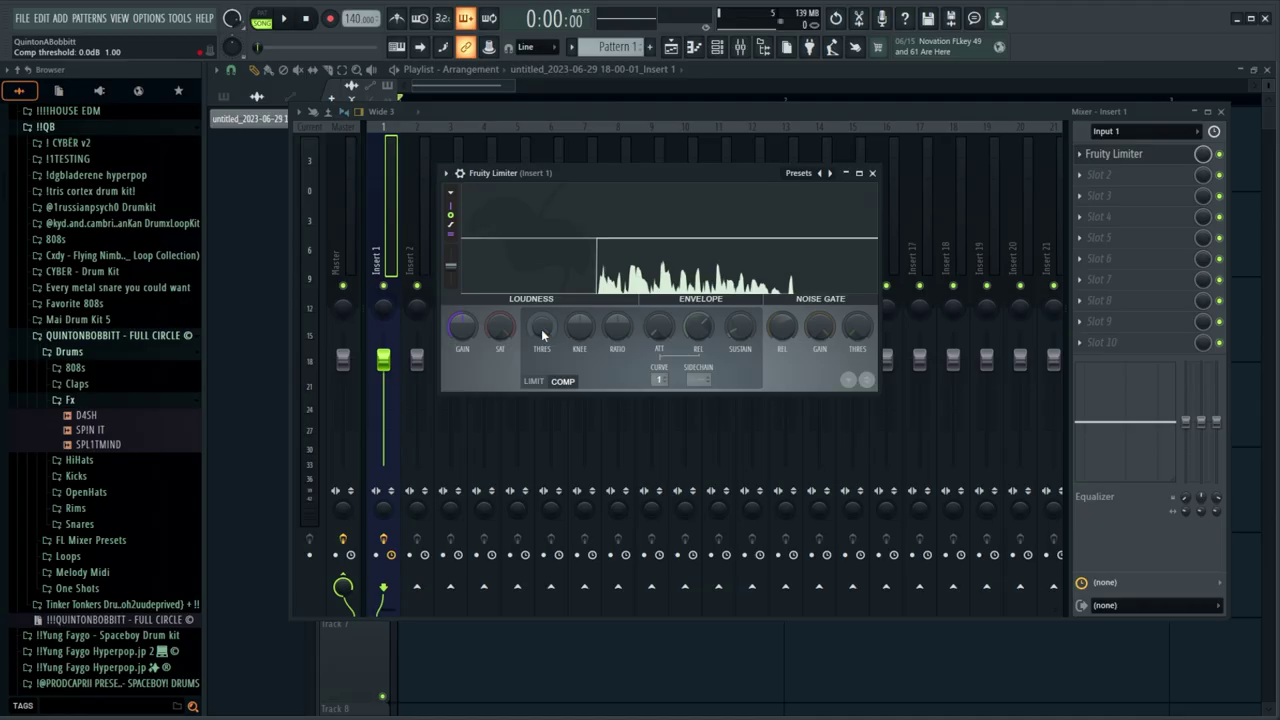
Step: Lower Fruity Limiter's COMP threshold to -18.4 dB, with the ratio at 4.0:1
left_click_drag(541, 329, 541, 335)
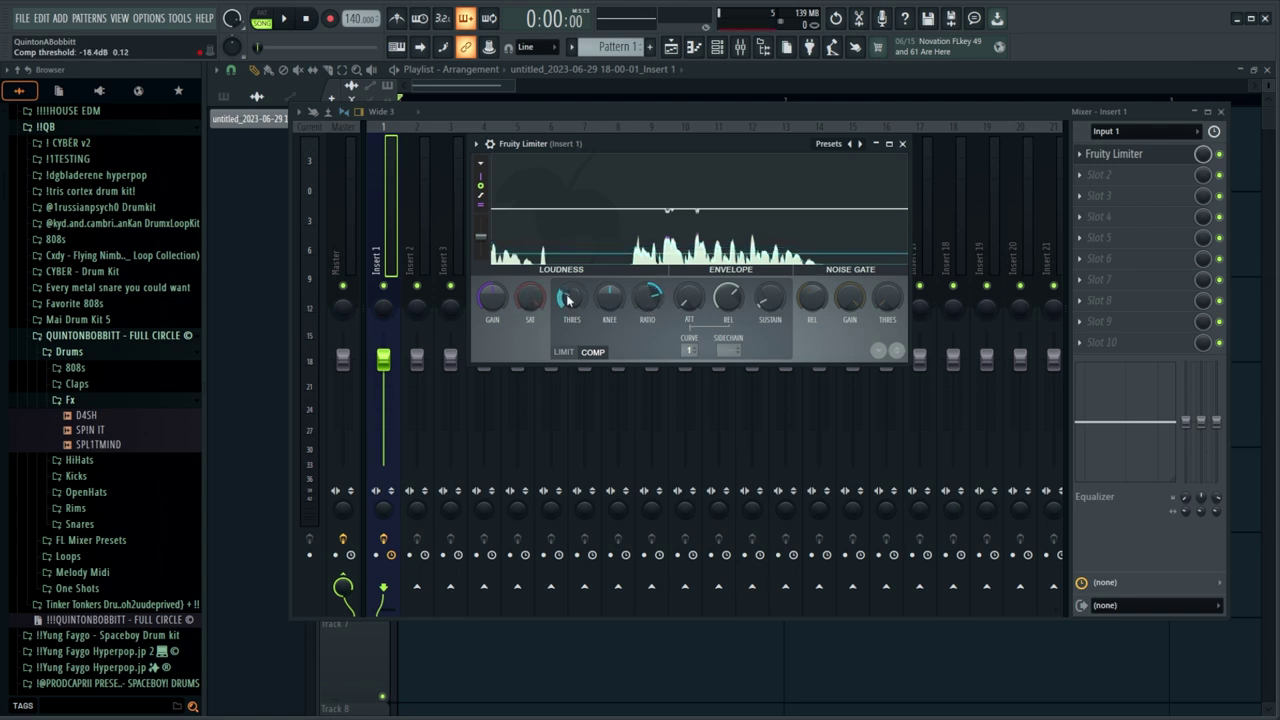
key("space")
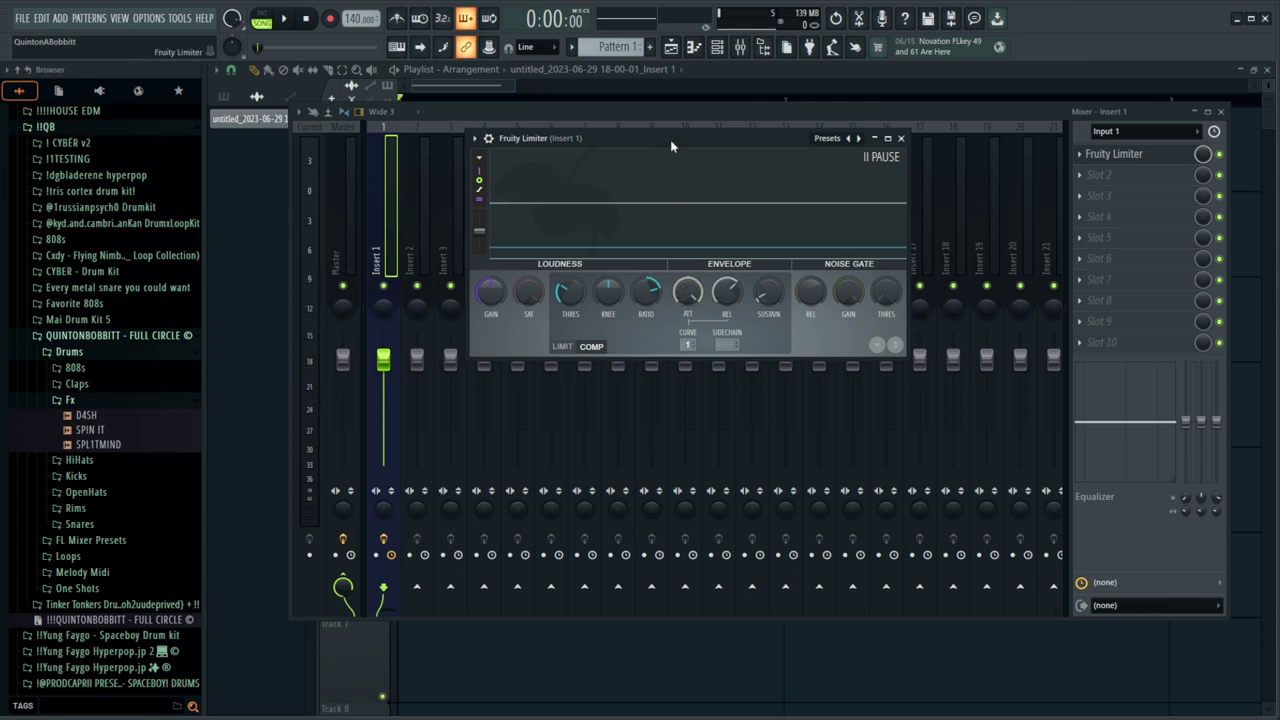
key("space")
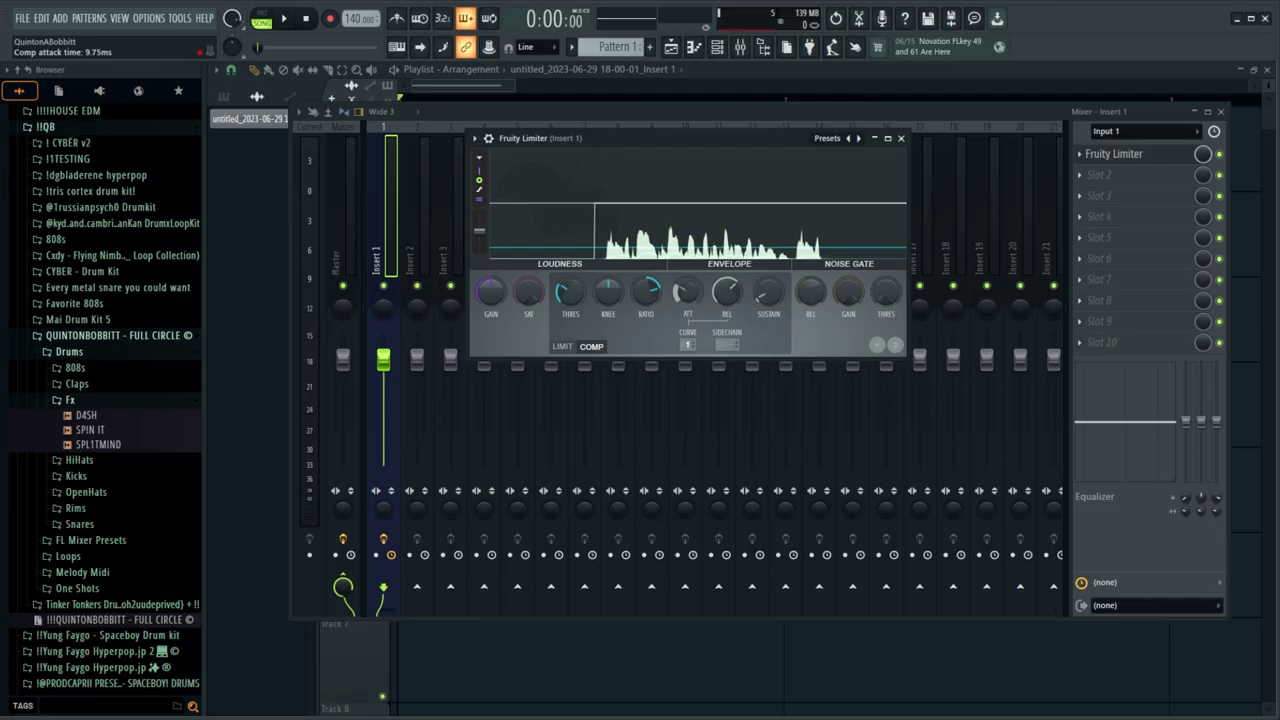
Step: Play the vocal, freeze the limiter's display, and turn the compressor attack to minimum
key("space")
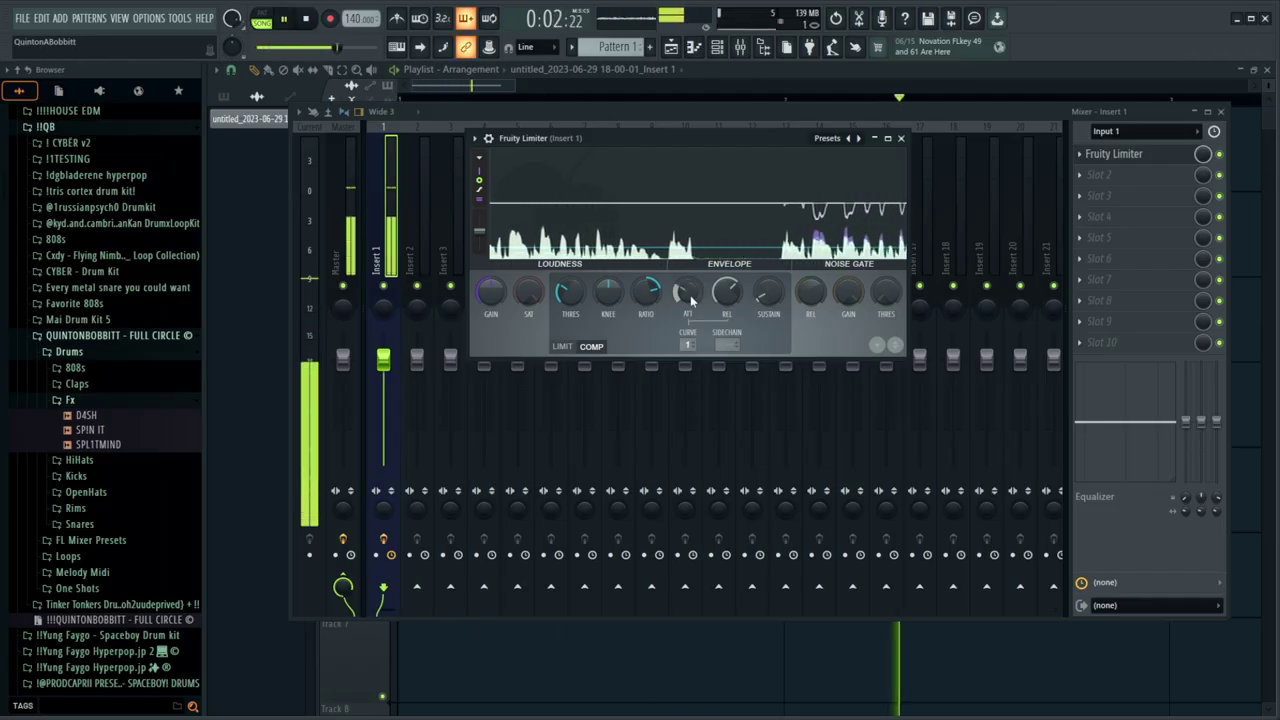
left_click(674, 199)
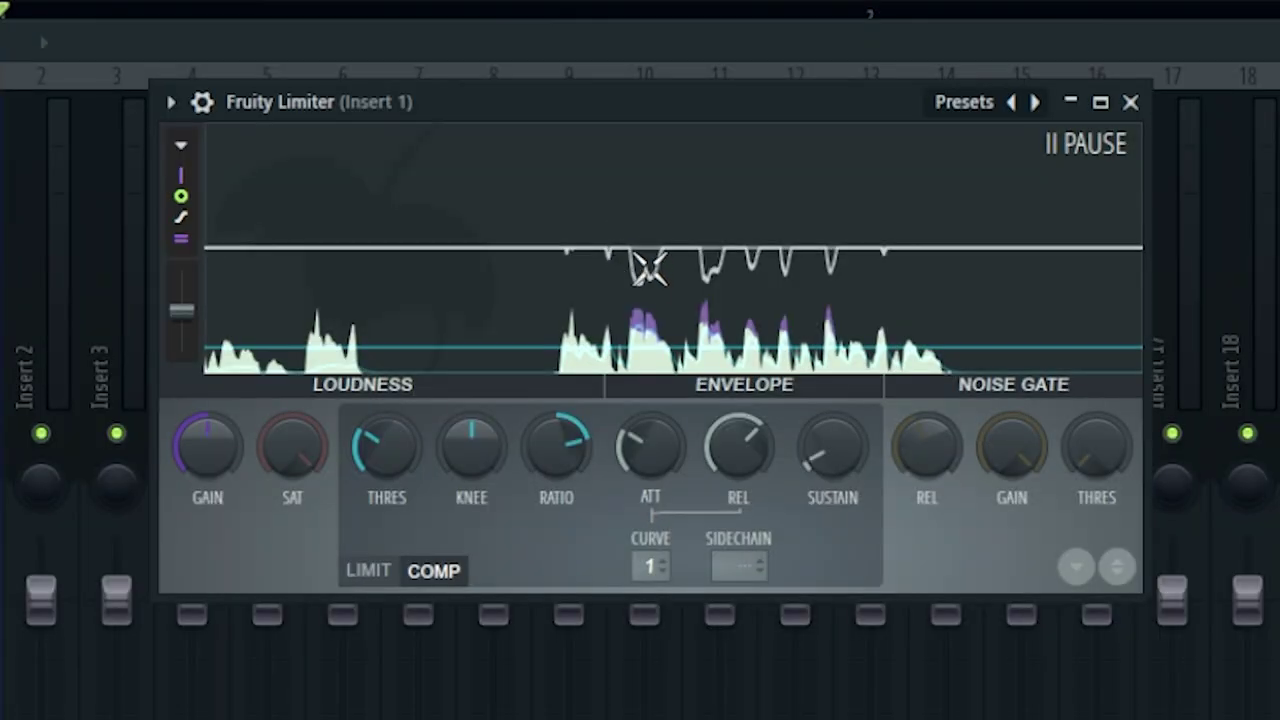
left_click_drag(650, 429, 673, 408)
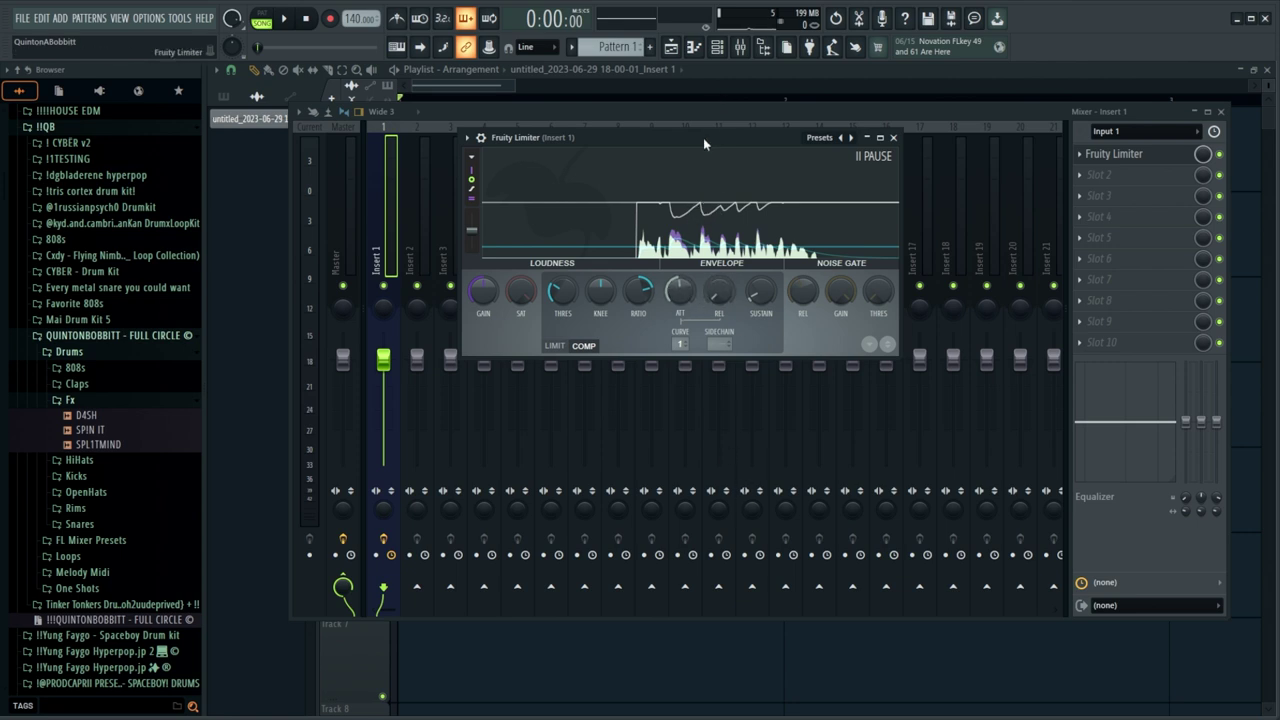
Step: Reposition the Fruity Limiter window and play the vocal to hear the 3.63 ms attack compression
left_click_drag(703, 139, 717, 126)
key("space")
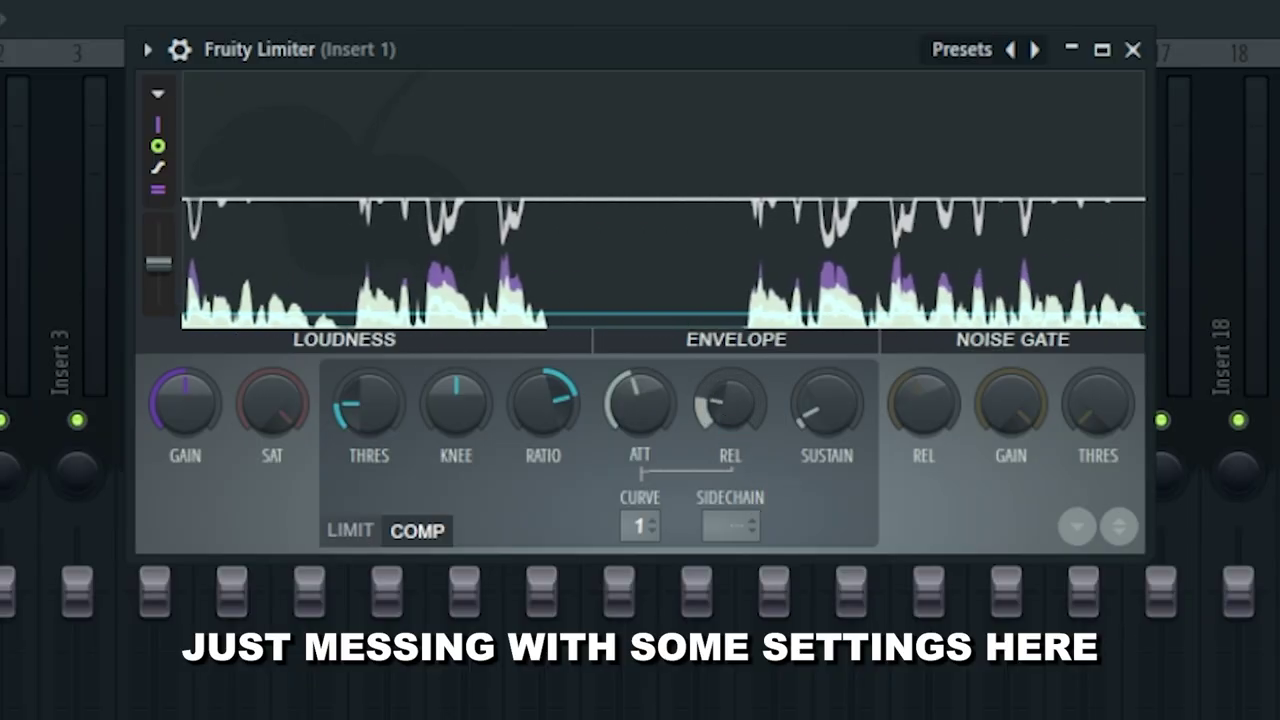
scroll(370, 408, "down", 3)
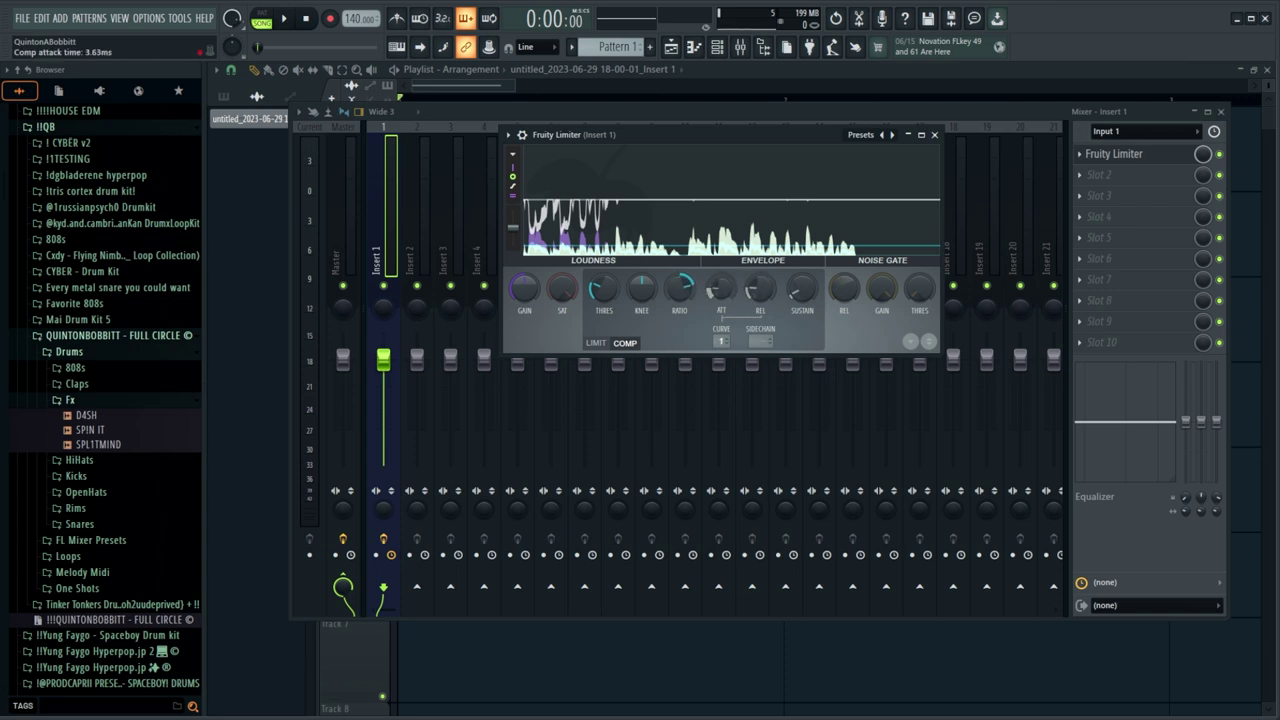
key("space")
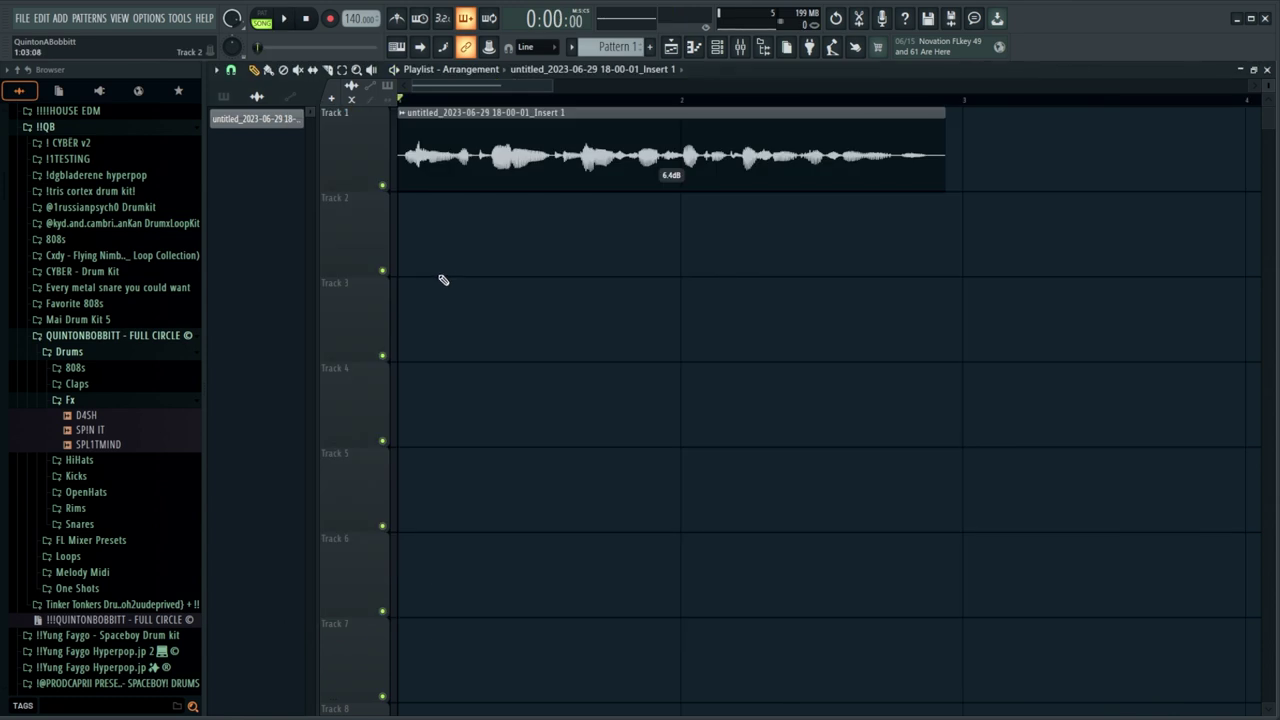
Step: Consolidate the Track 1 vocal clip from its selection start, leaving the original on Track 2
left_click_drag(447, 243, 505, 172)
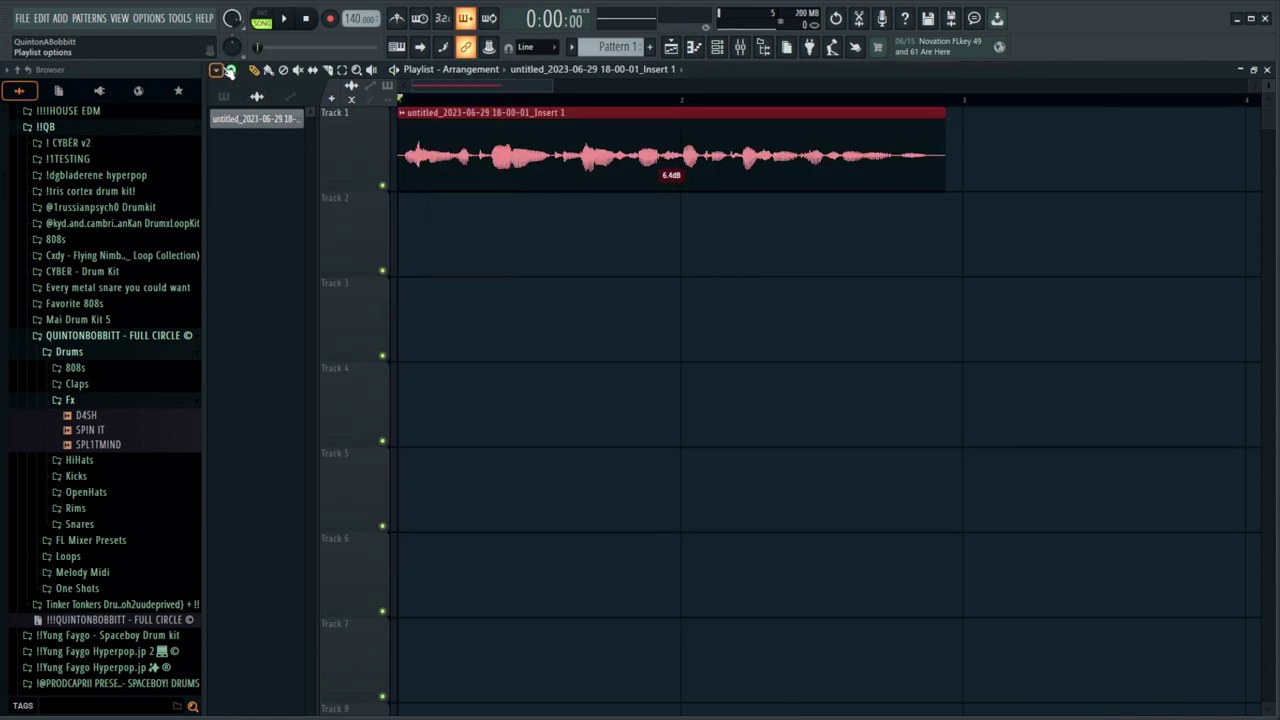
left_click(218, 70)
mouse_move(230, 98)
mouse_move(433, 135)
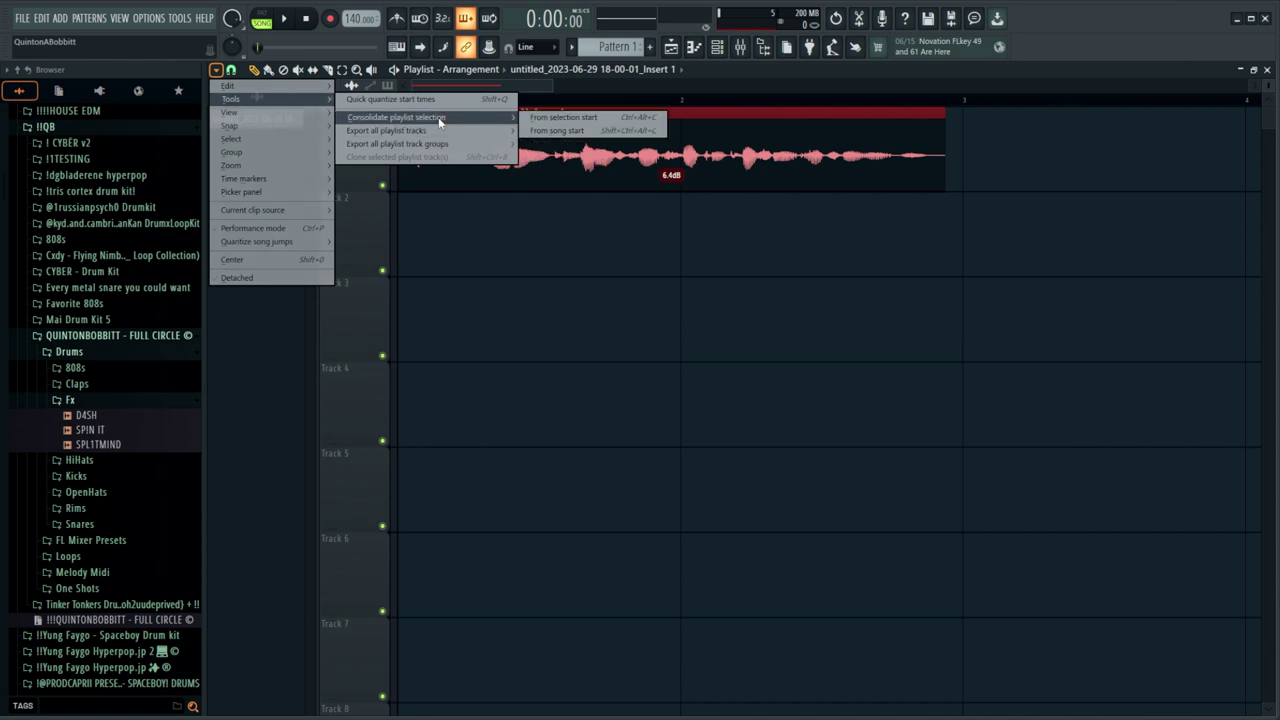
left_click(547, 118)
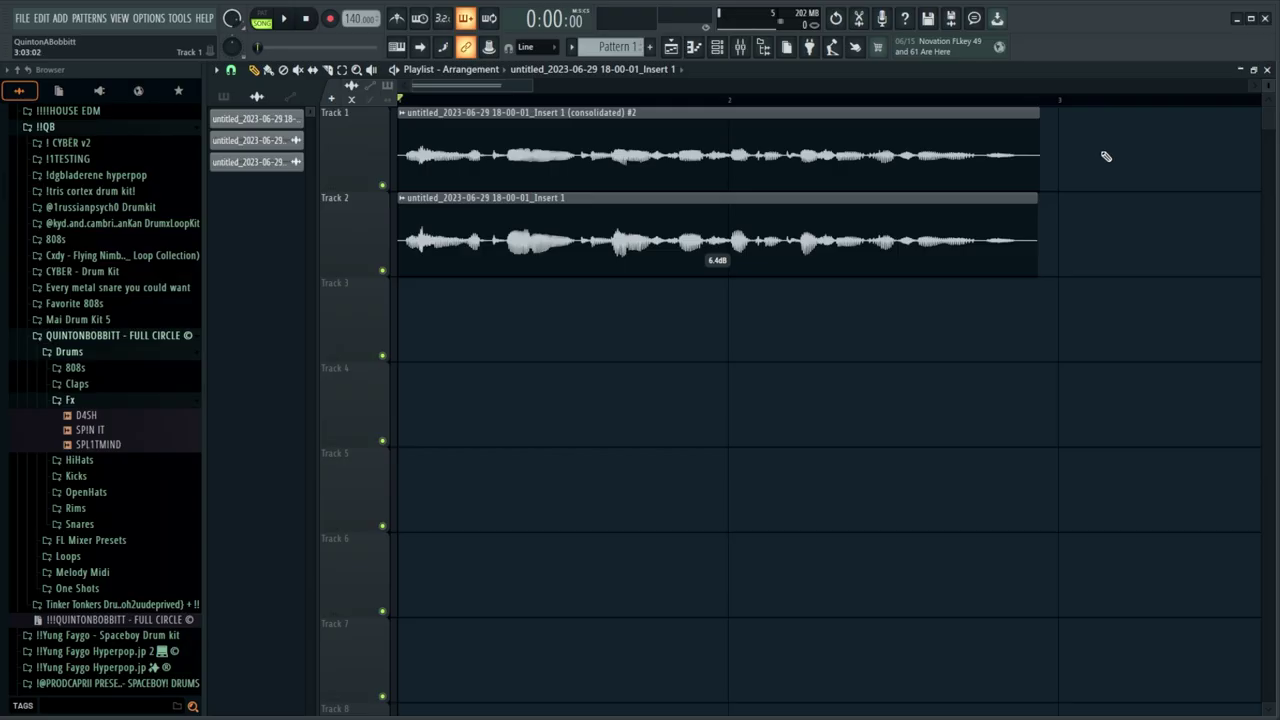
left_click_drag(1106, 157, 895, 152)
left_click_drag(428, 340, 482, 284)
Step: Solo Track 1 to play the consolidated clip, then solo Track 2 to hear the original
left_click(537, 325)
scroll(443, 101, "up", 2)
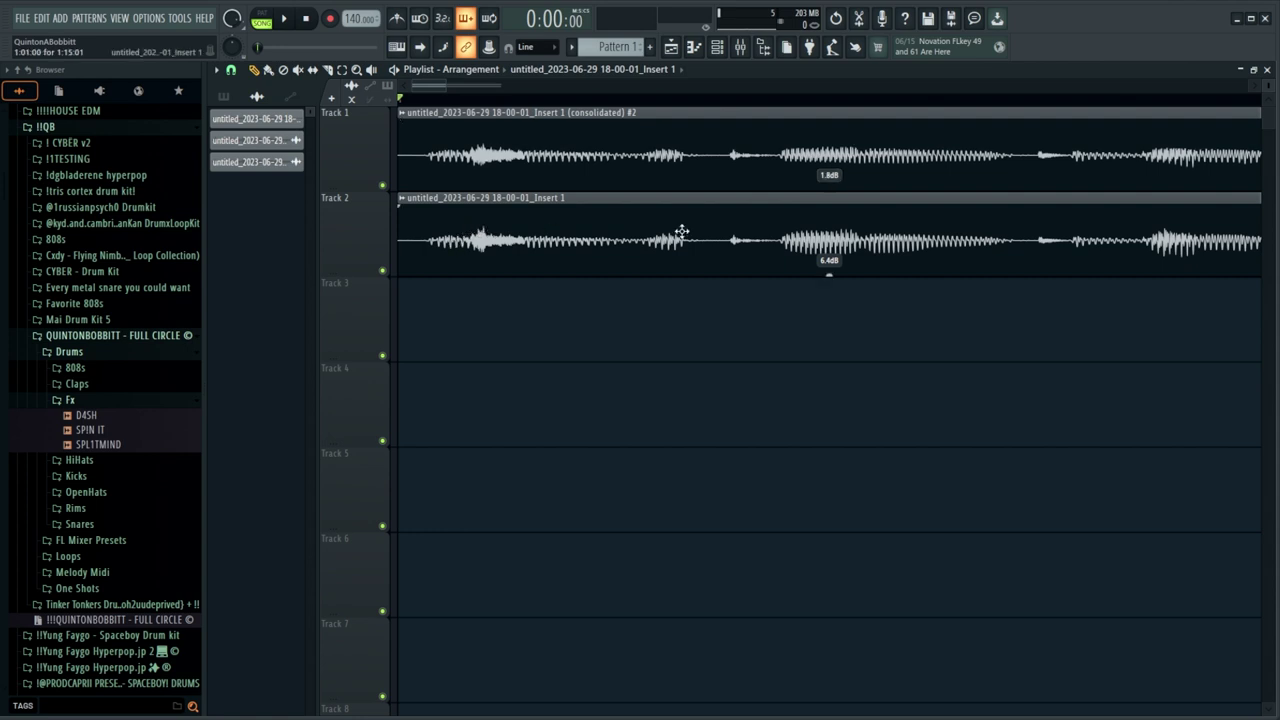
scroll(663, 92, "down", 2)
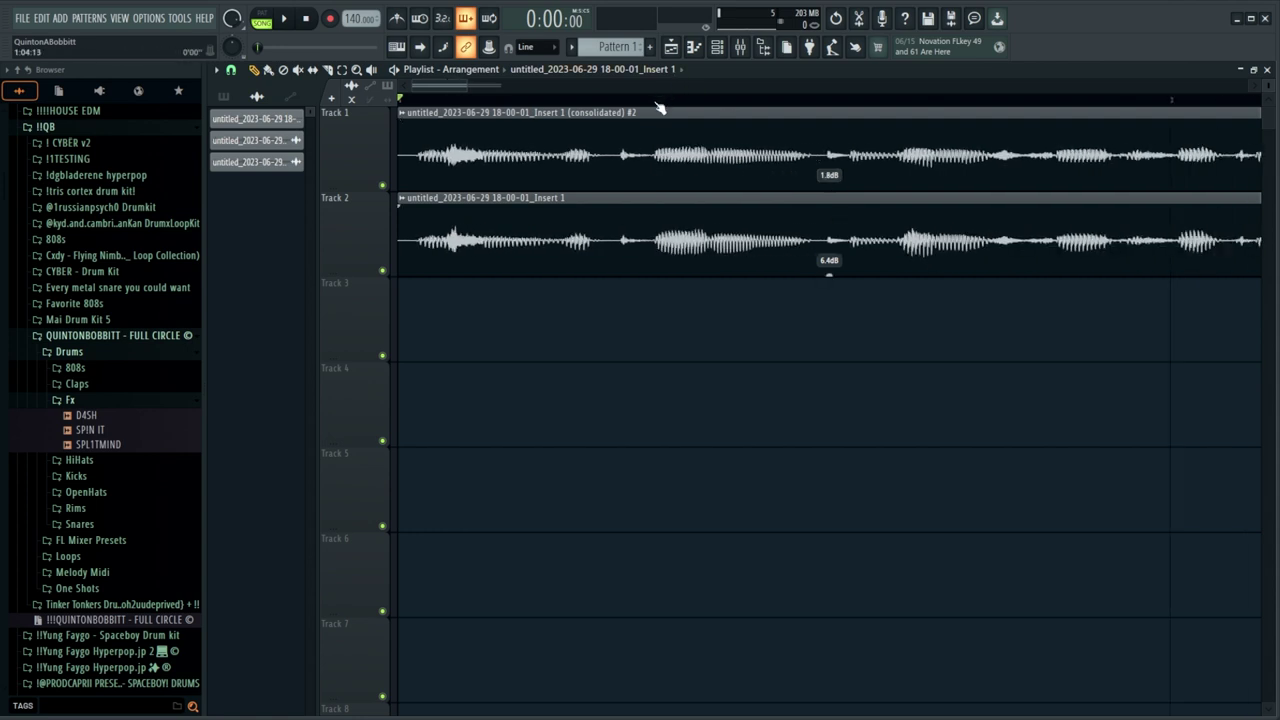
scroll(660, 107, "down", 2)
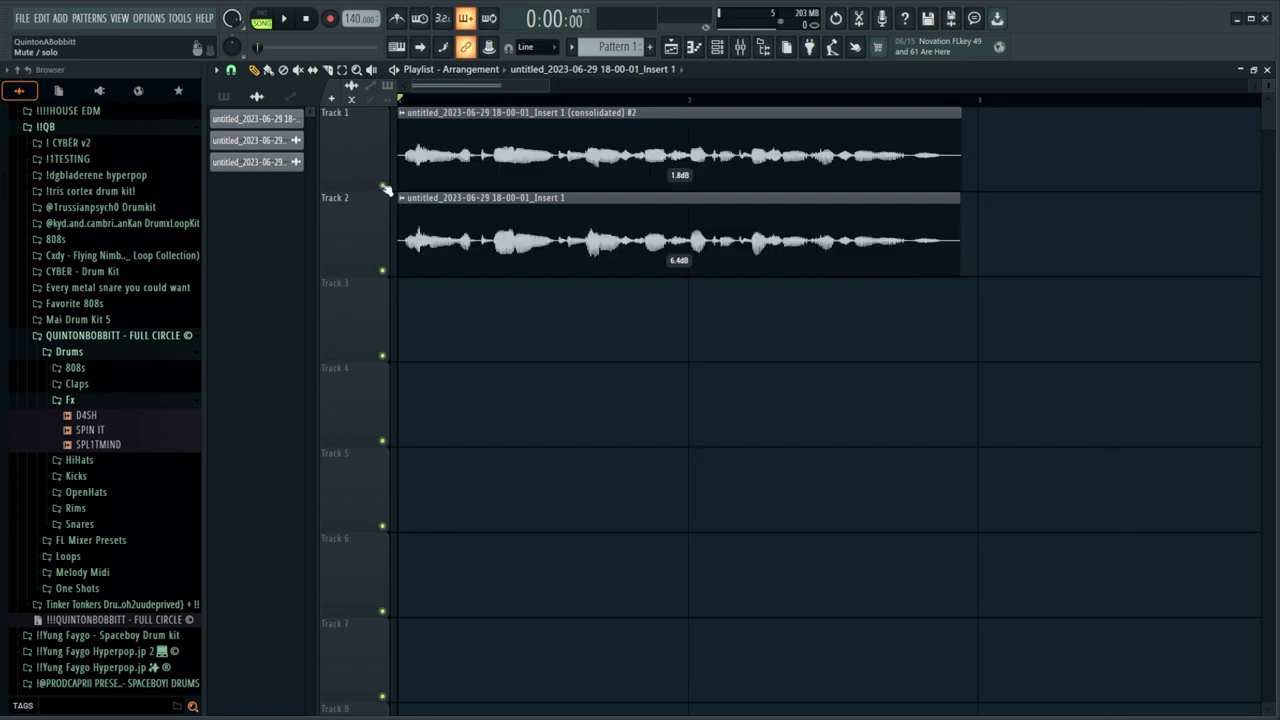
right_click(383, 187)
key("space")
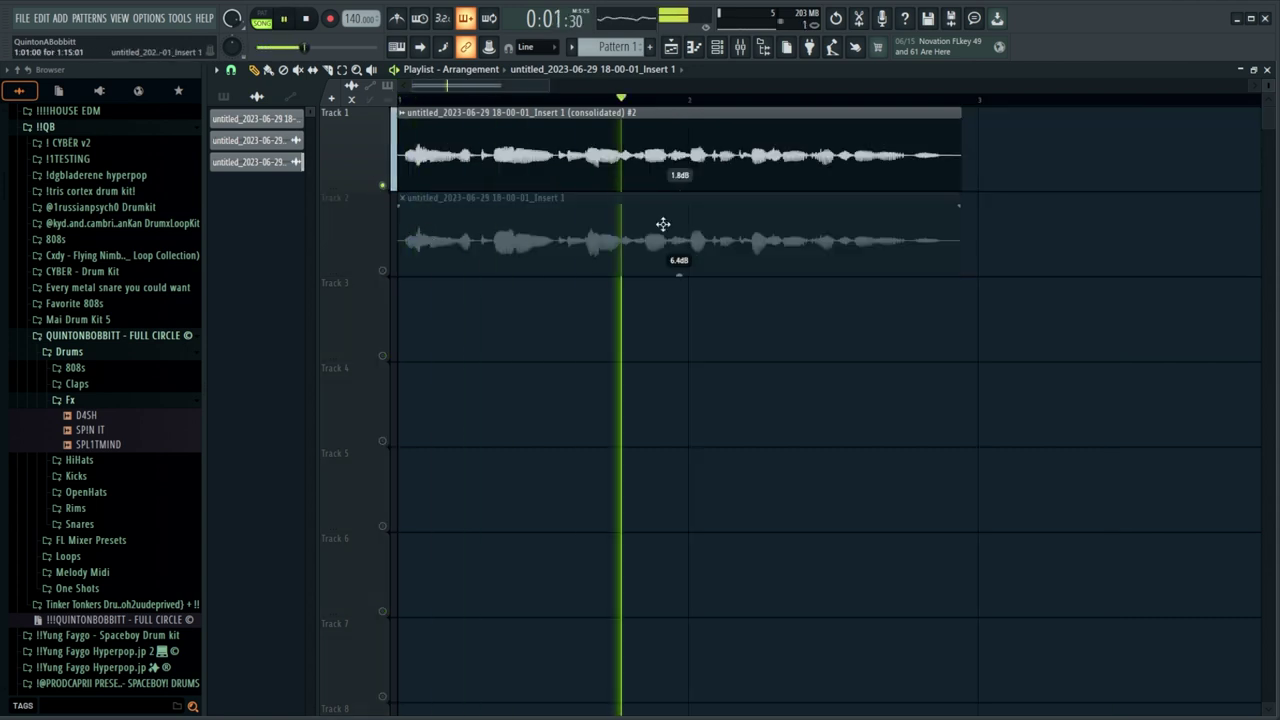
right_click(382, 270)
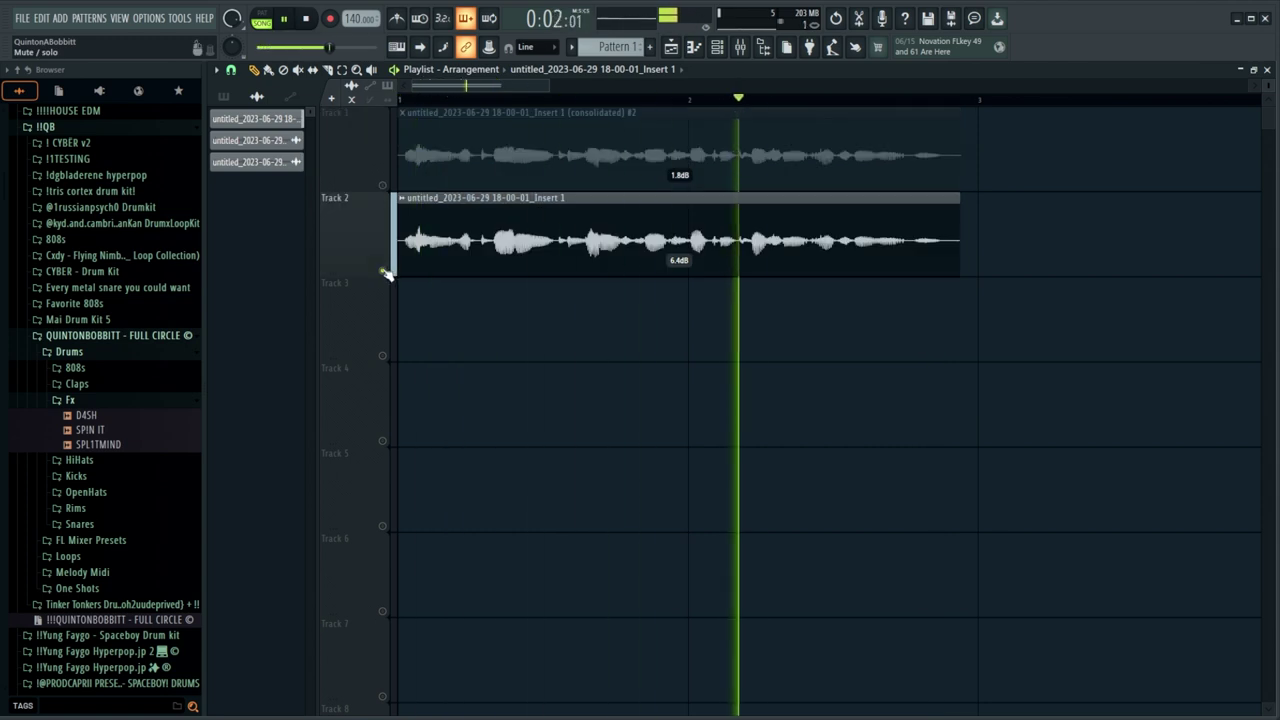
Step: Stop playback, move the original vocal clip up to Track 1, and shrink Track 1 to a thin row
key("space")
scroll(420, 235, "up", 2)
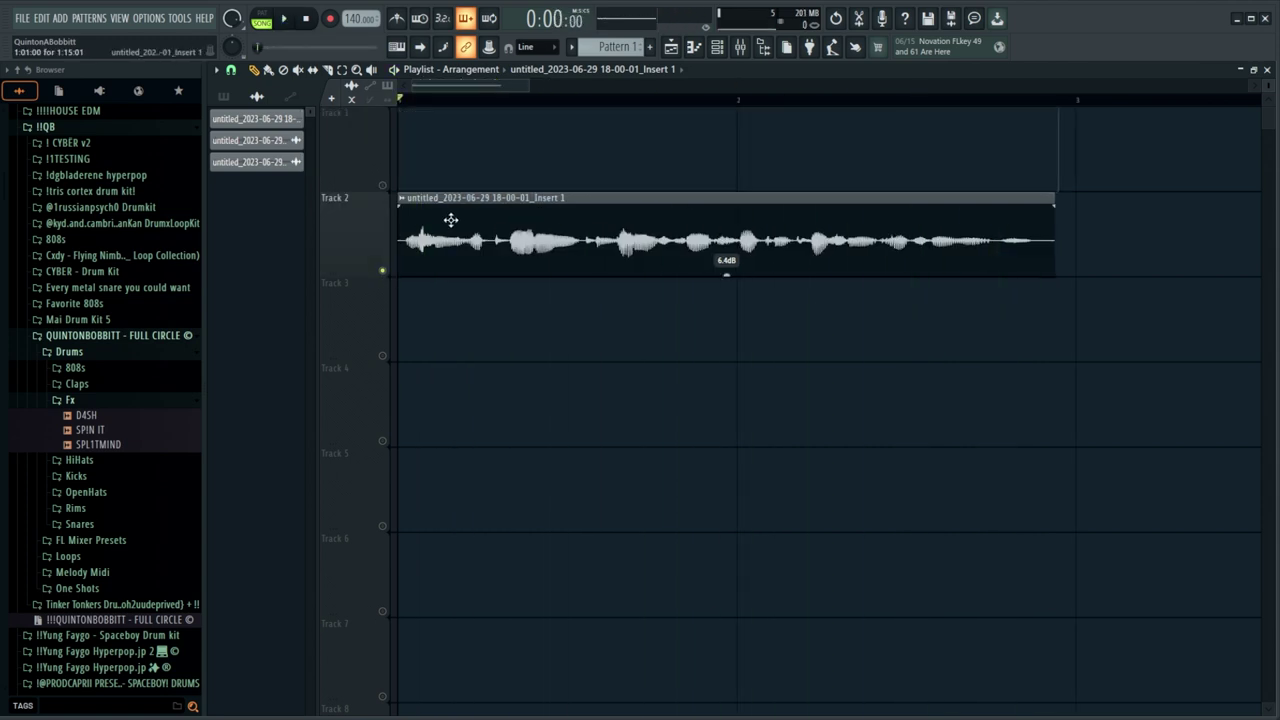
left_click_drag(447, 197, 437, 134)
right_click(377, 183)
left_click(396, 189)
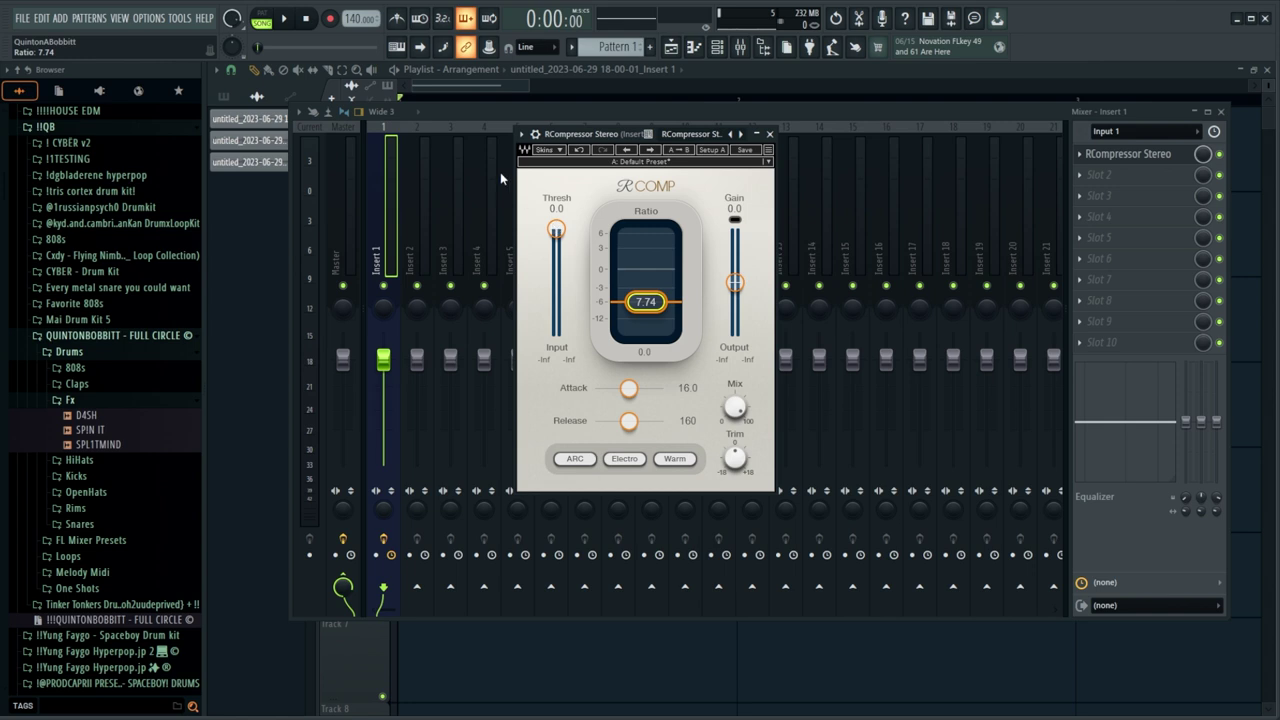
Step: Play the vocal back with the mixer and RCompressor window arranged for listening
left_click_drag(589, 136, 611, 138)
key("F9")
key("space")
key("F9")
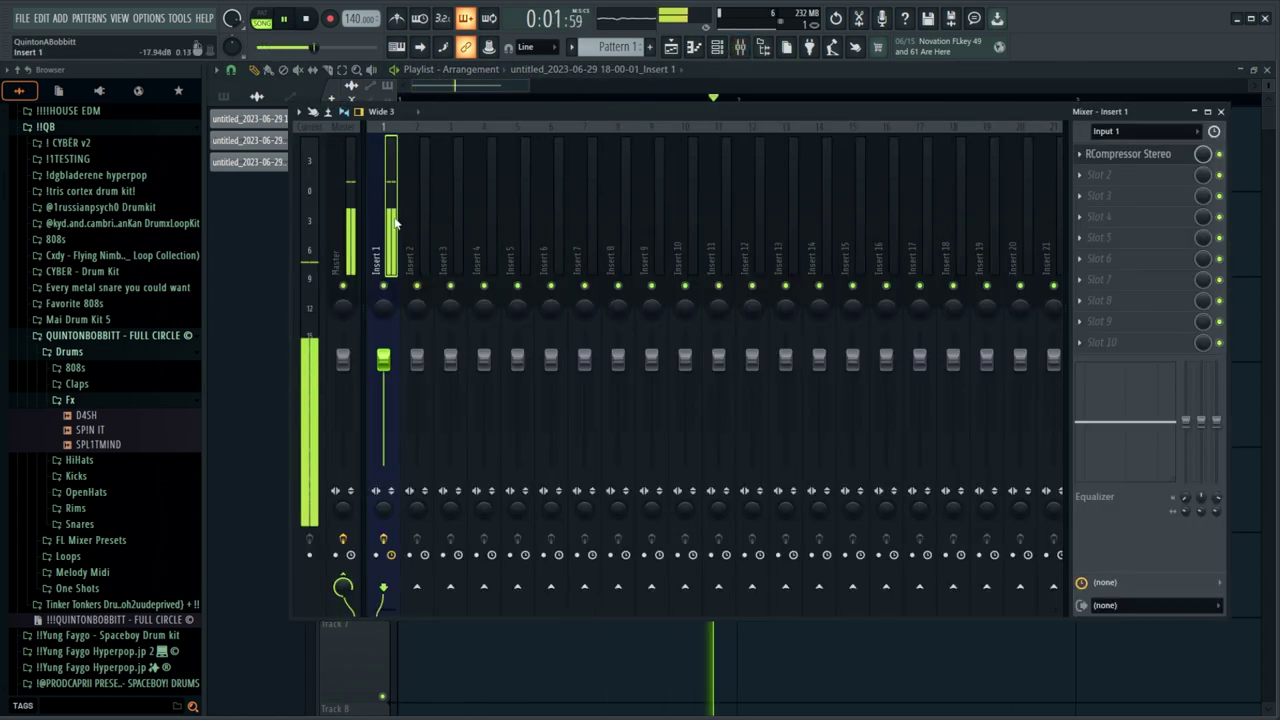
key("space")
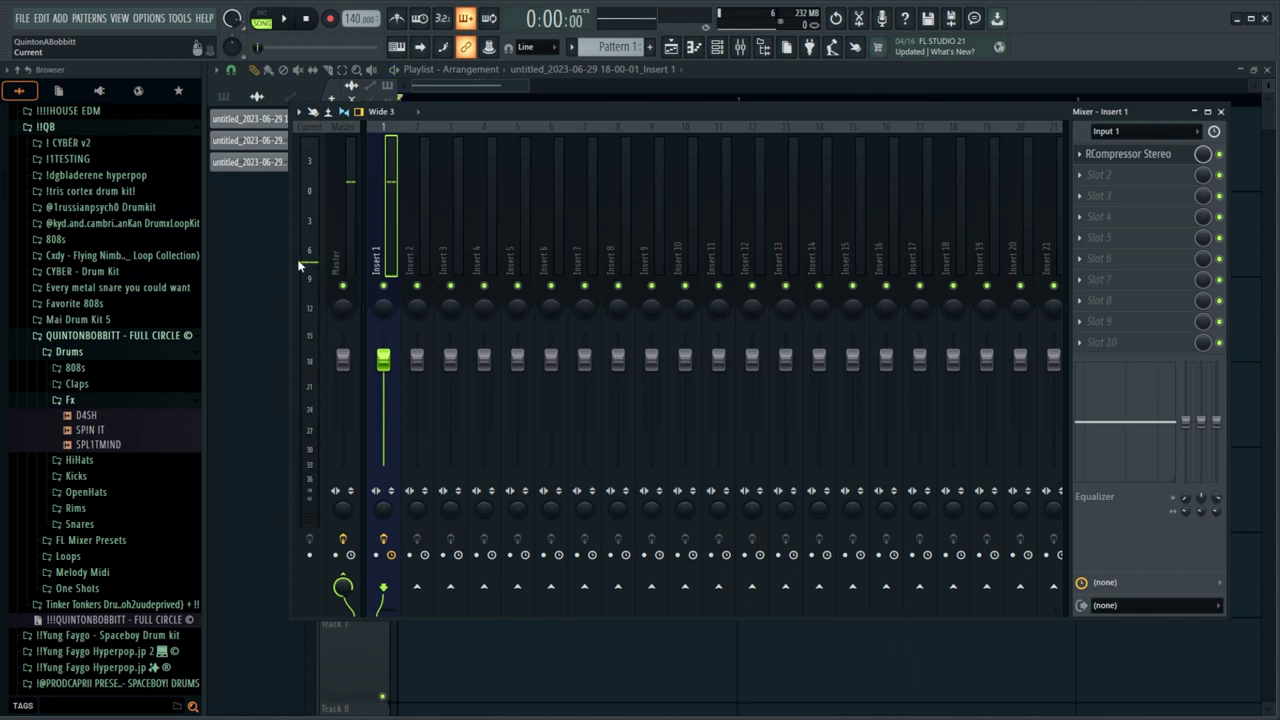
left_click(740, 47)
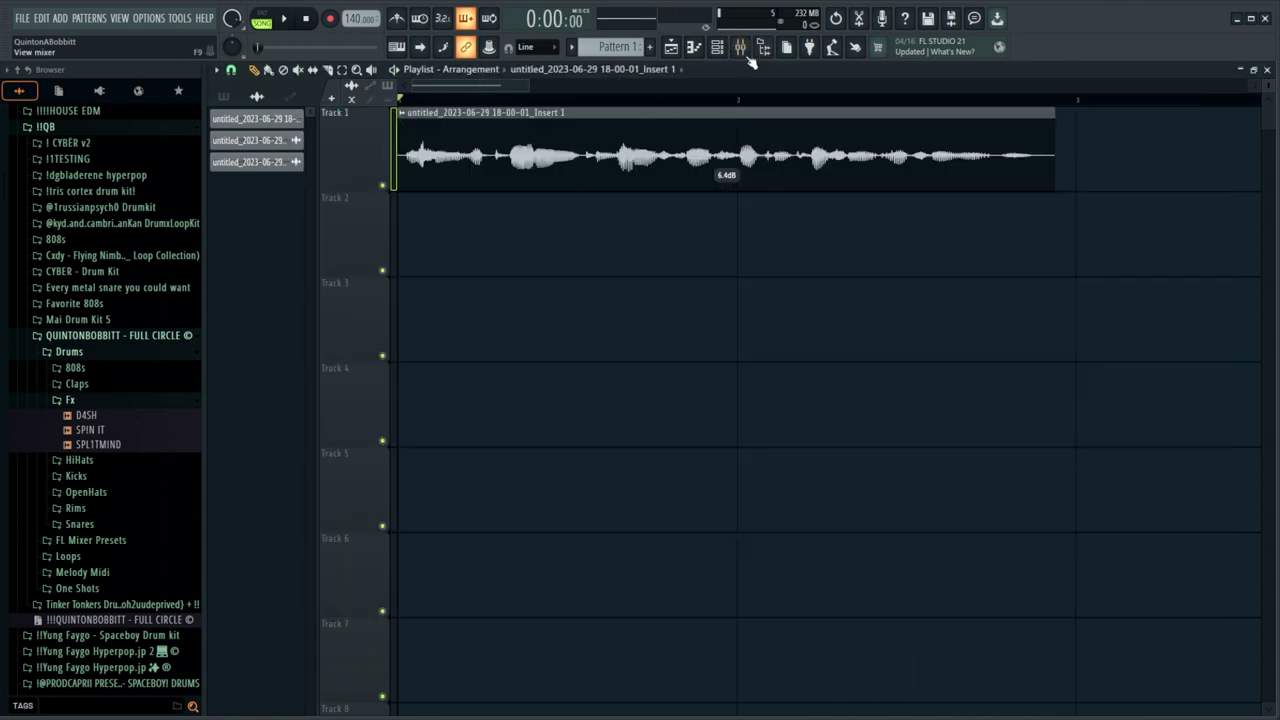
left_click(741, 49)
key("space")
Step: Lower the RCompressor threshold to about -17.6 dB and raise its output gain to 4.3 dB
left_click_drag(580, 232, 580, 260)
key("space")
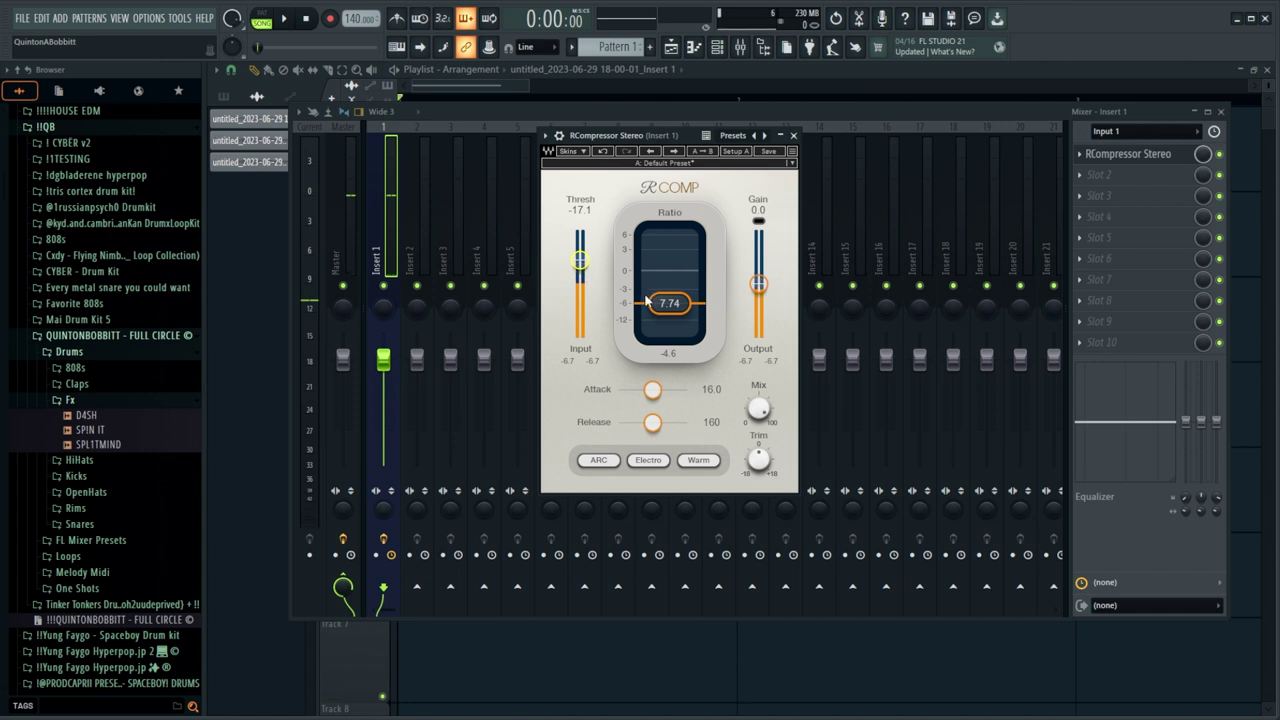
key("space")
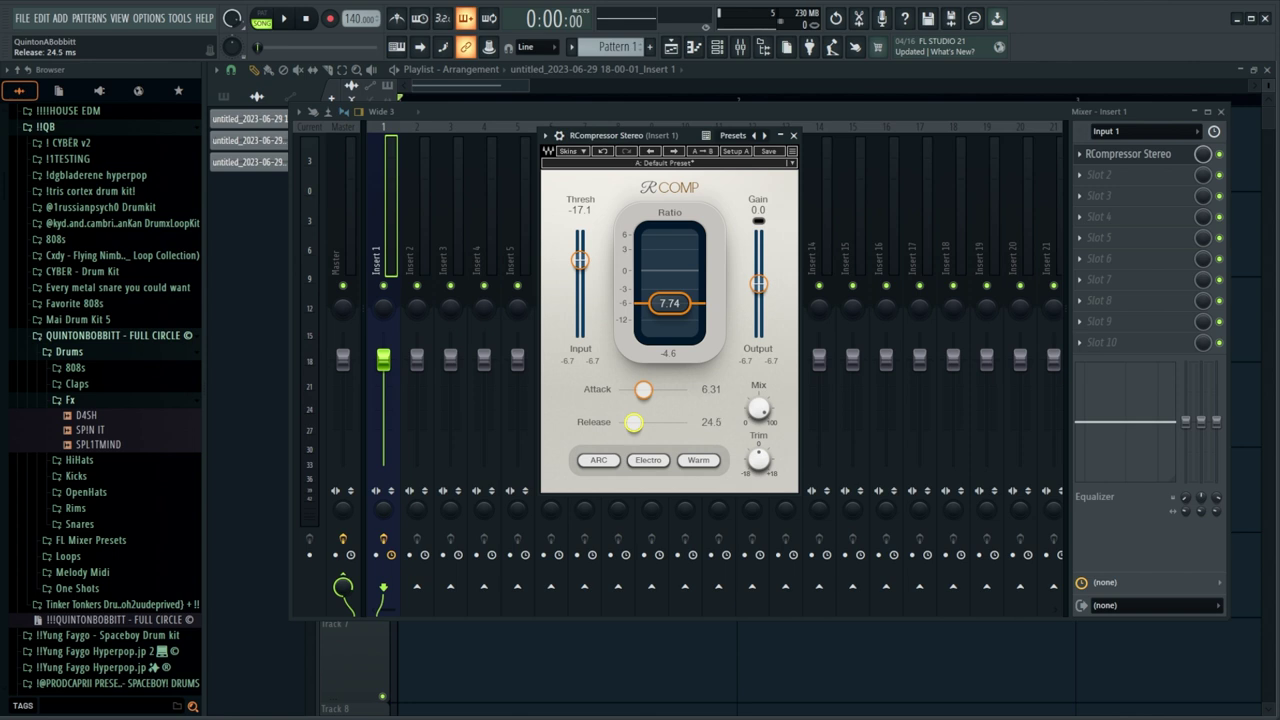
left_click_drag(638, 136, 639, 140)
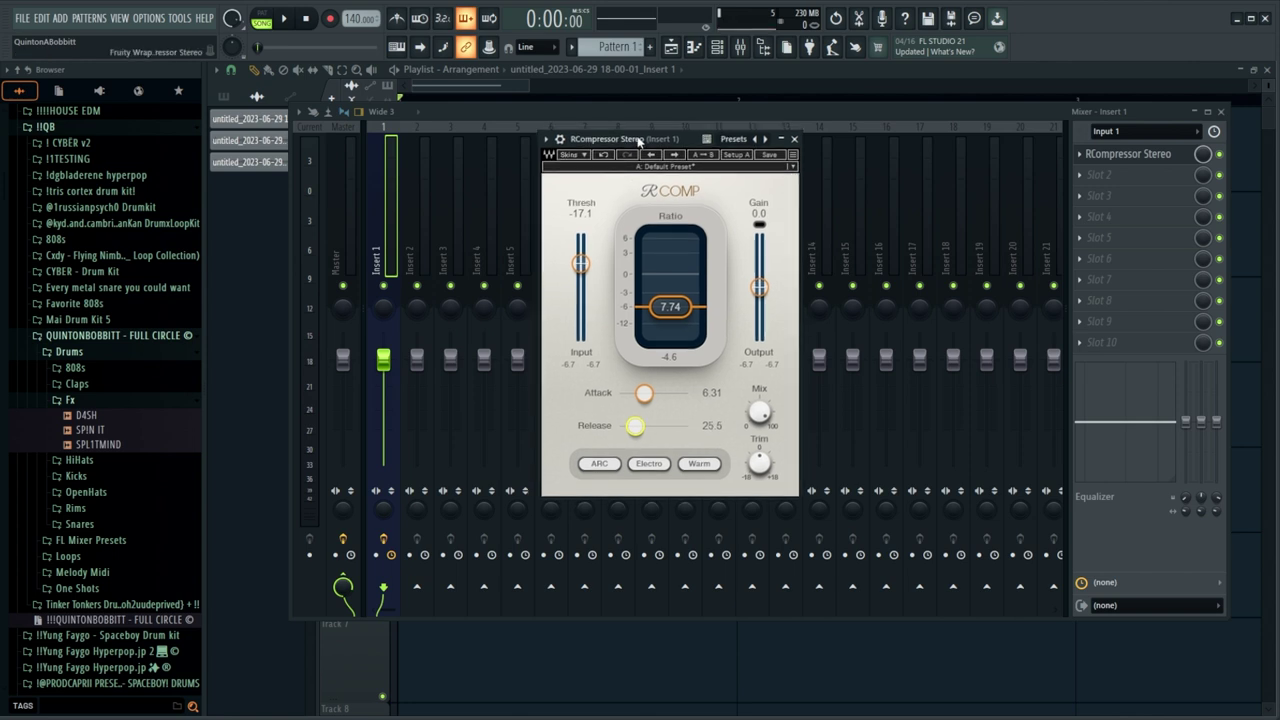
key("space")
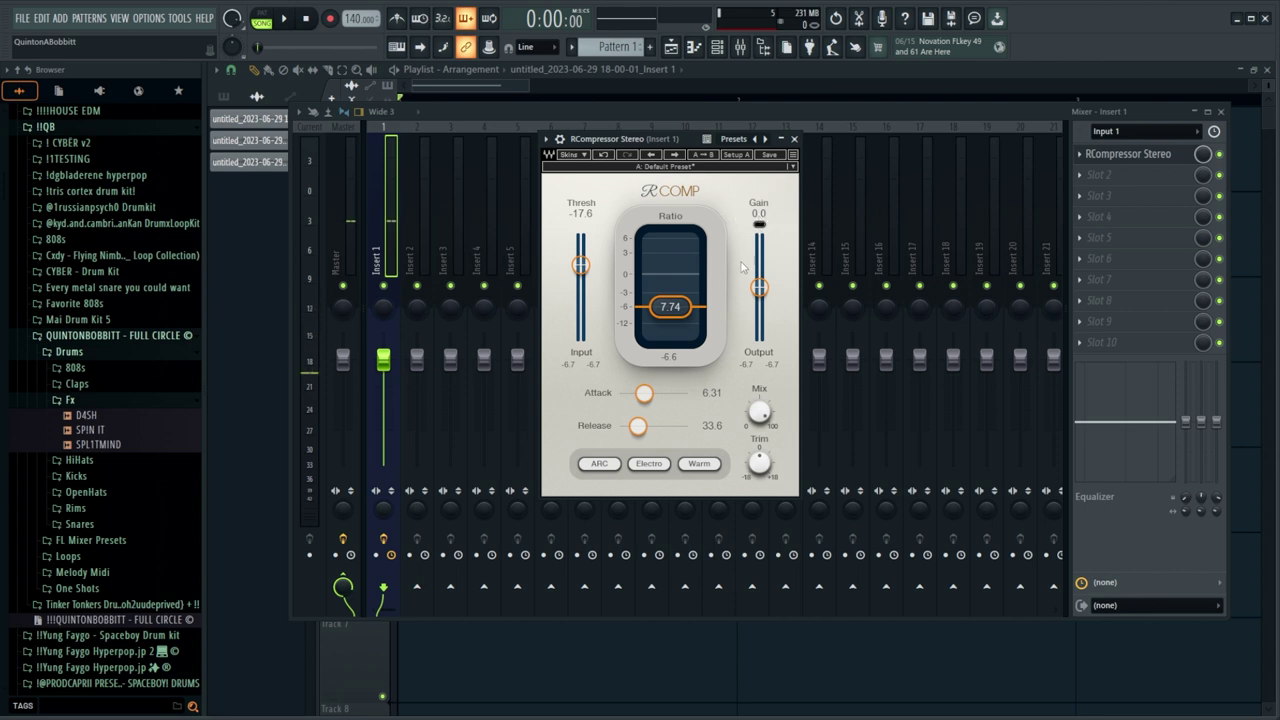
key("space")
left_click_drag(759, 287, 760, 280)
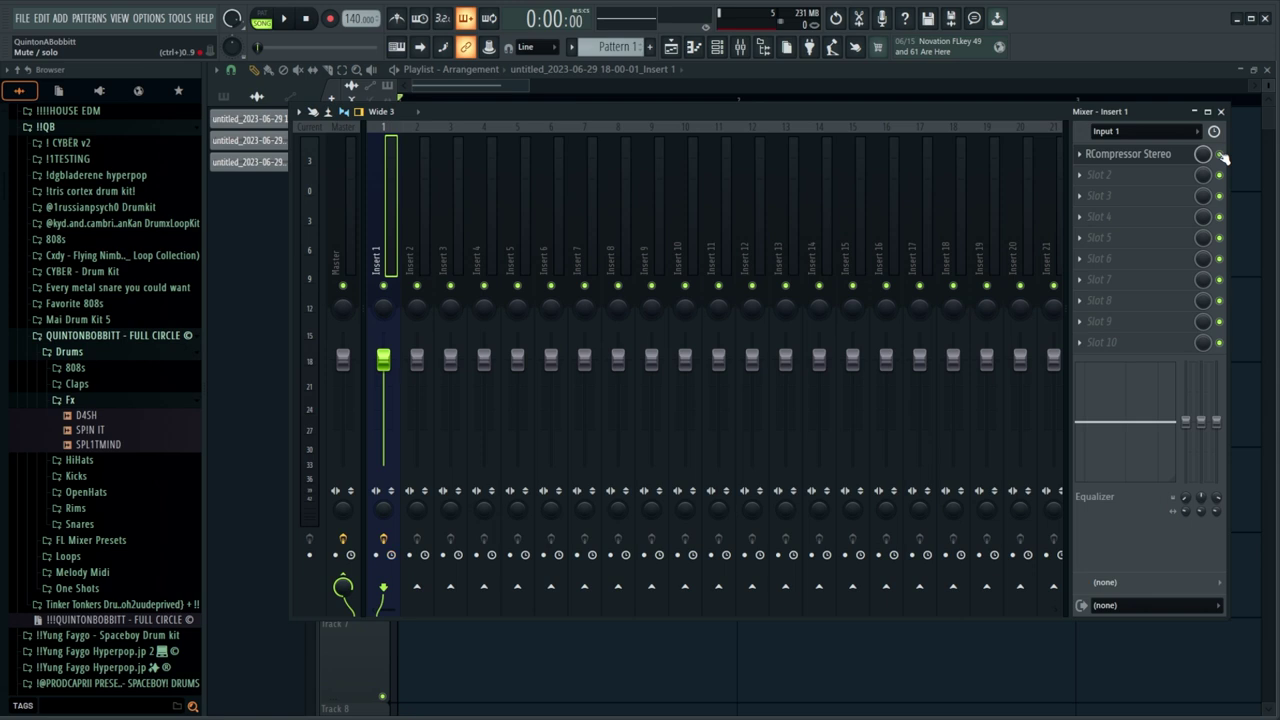
Step: Audition the compressed vocal and review the Insert 1 RCompressor's threshold, ratio and gain
key("space")
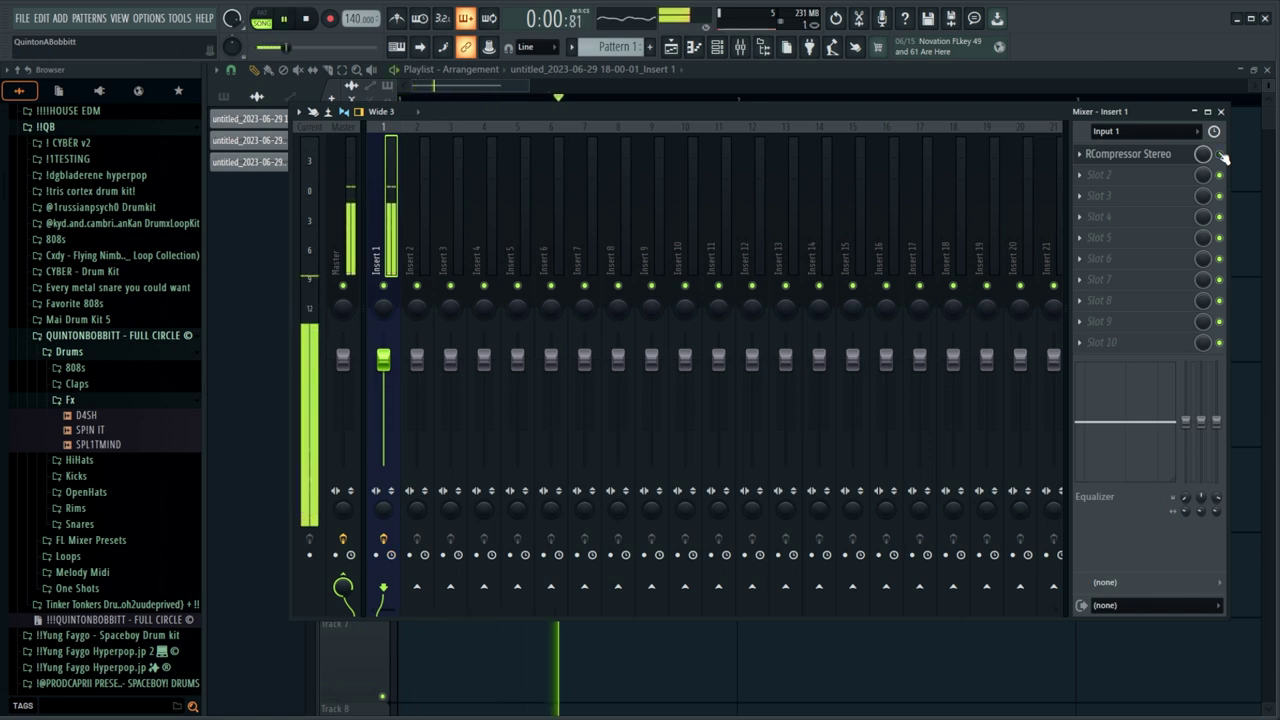
key("space")
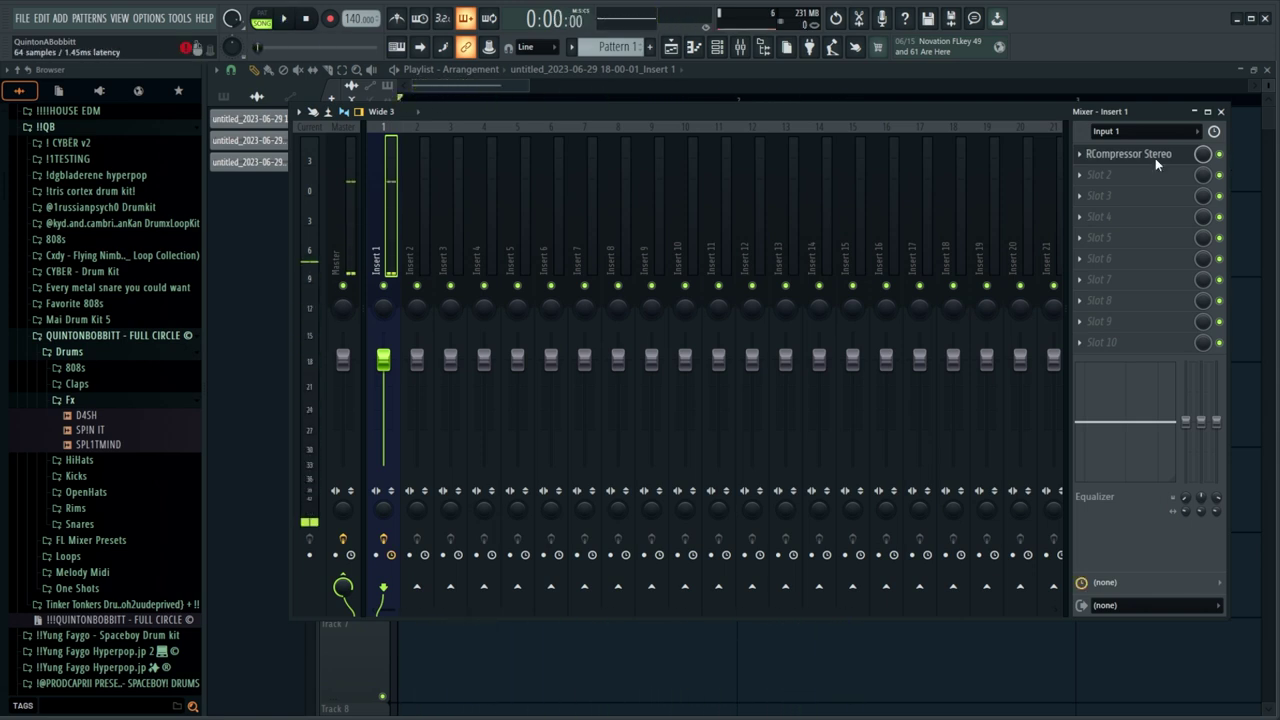
left_click(1150, 155)
key("space")
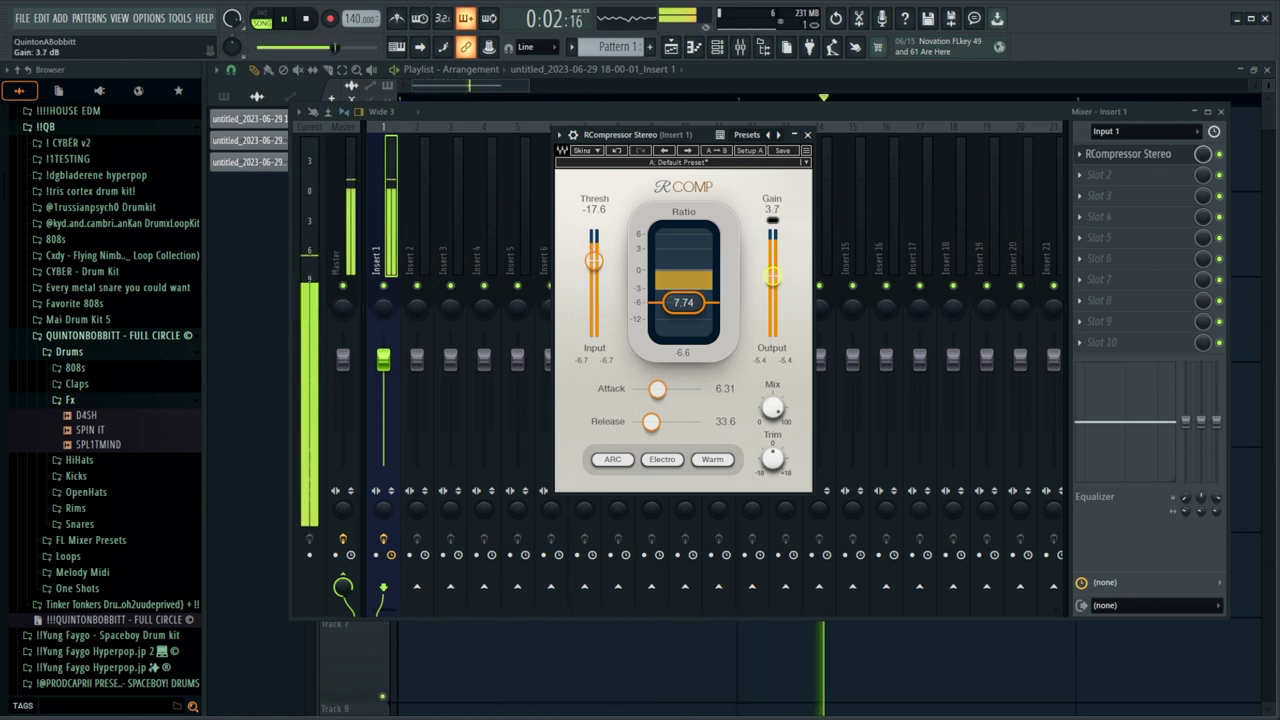
left_click(1220, 158)
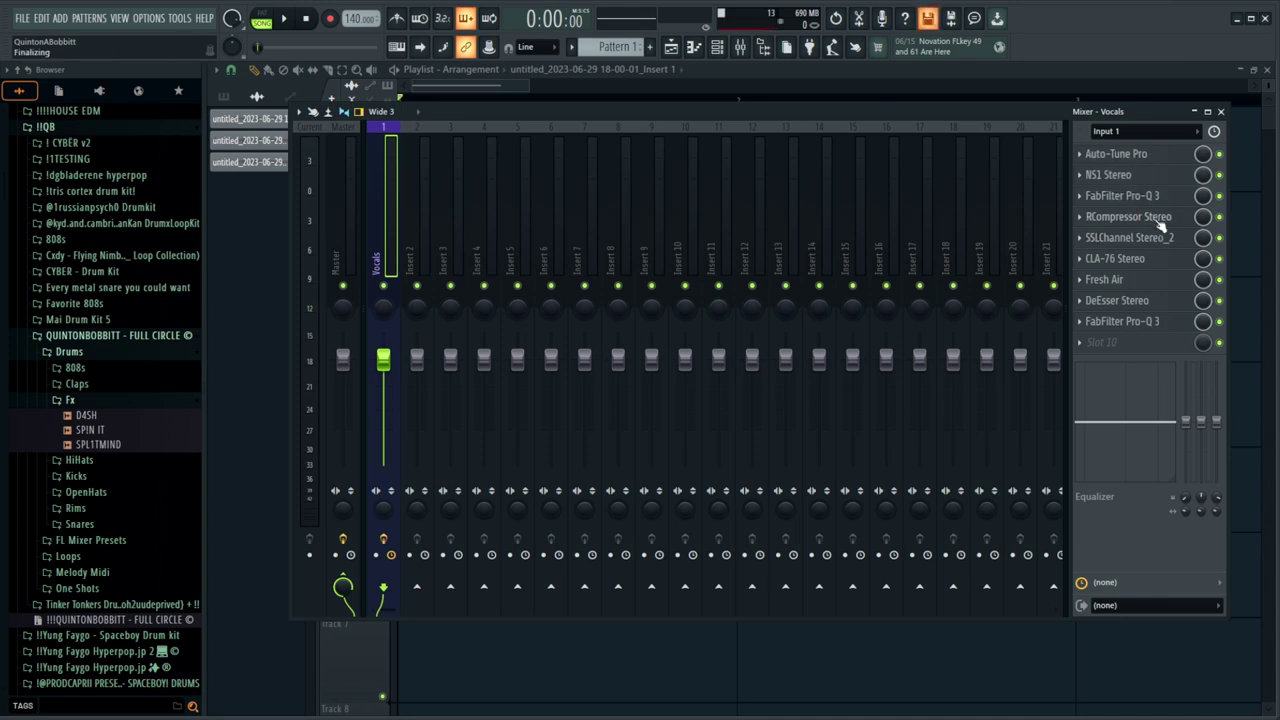
Step: Review the RCompressor, CLA-76 and DeEsser plugin windows on the Vocals insert
left_click(1150, 217)
left_click(1155, 219)
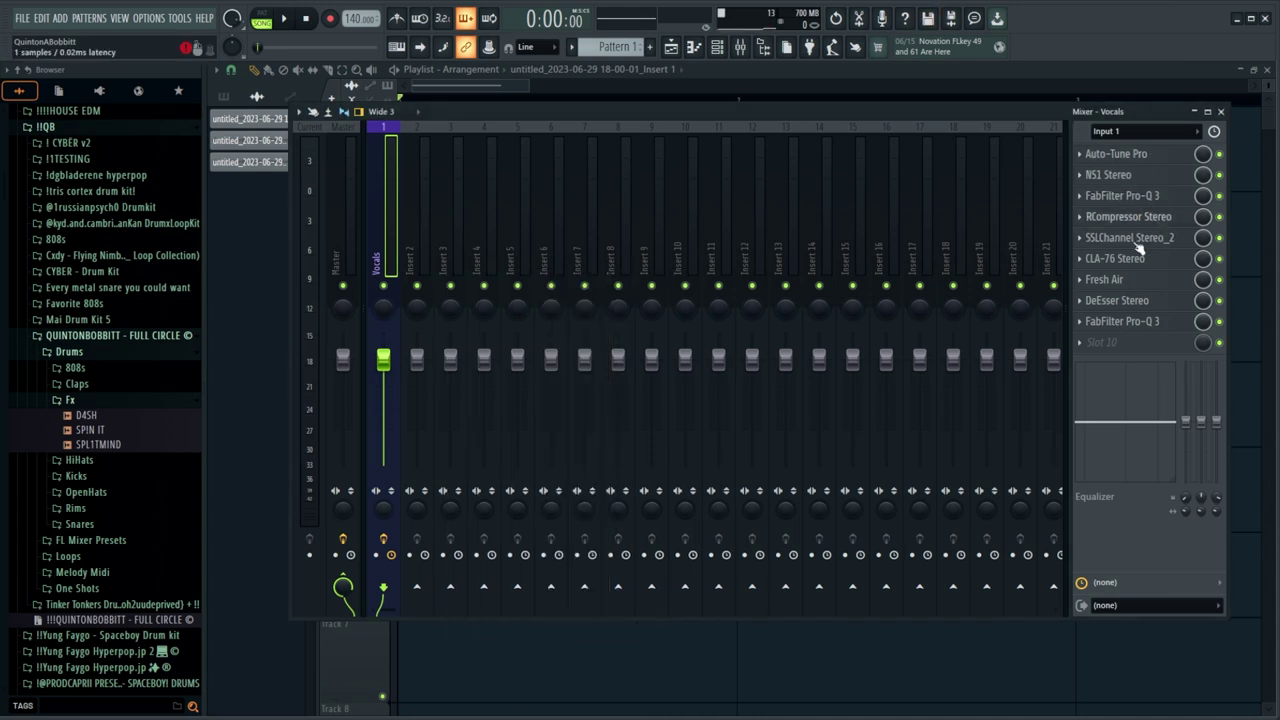
left_click(1125, 260)
left_click_drag(740, 258, 706, 254)
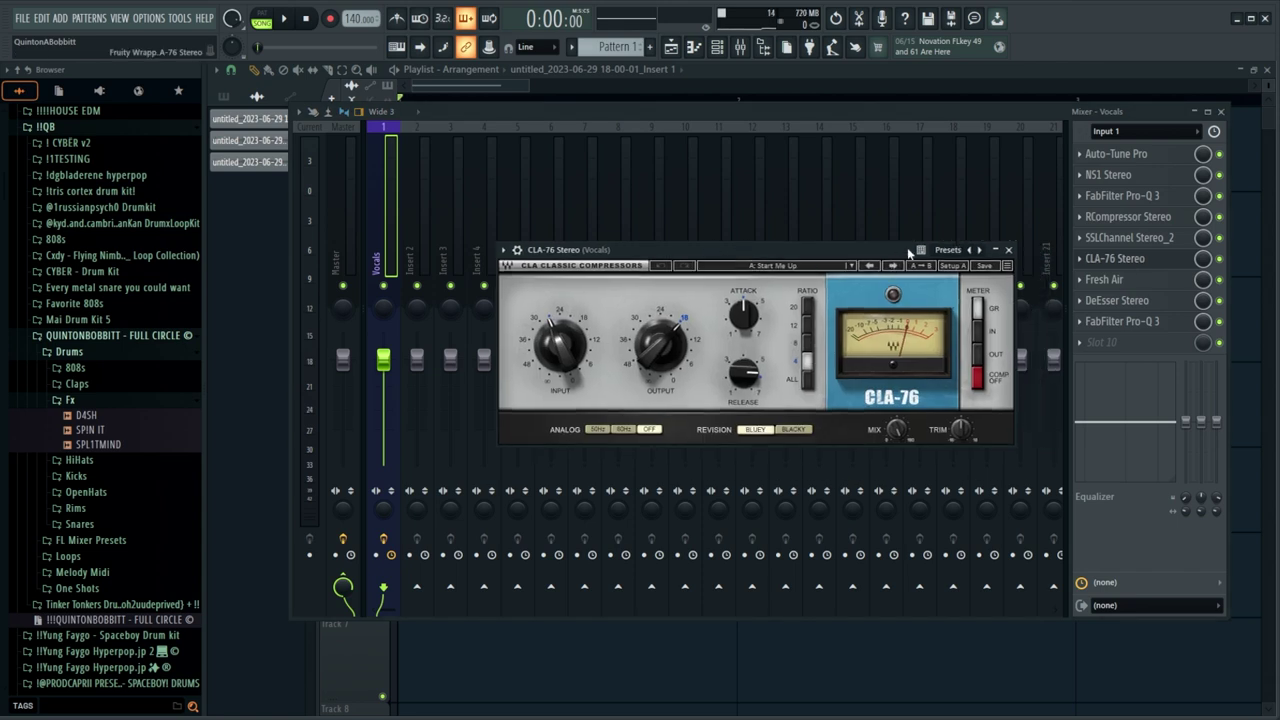
left_click(1008, 249)
left_click(1120, 301)
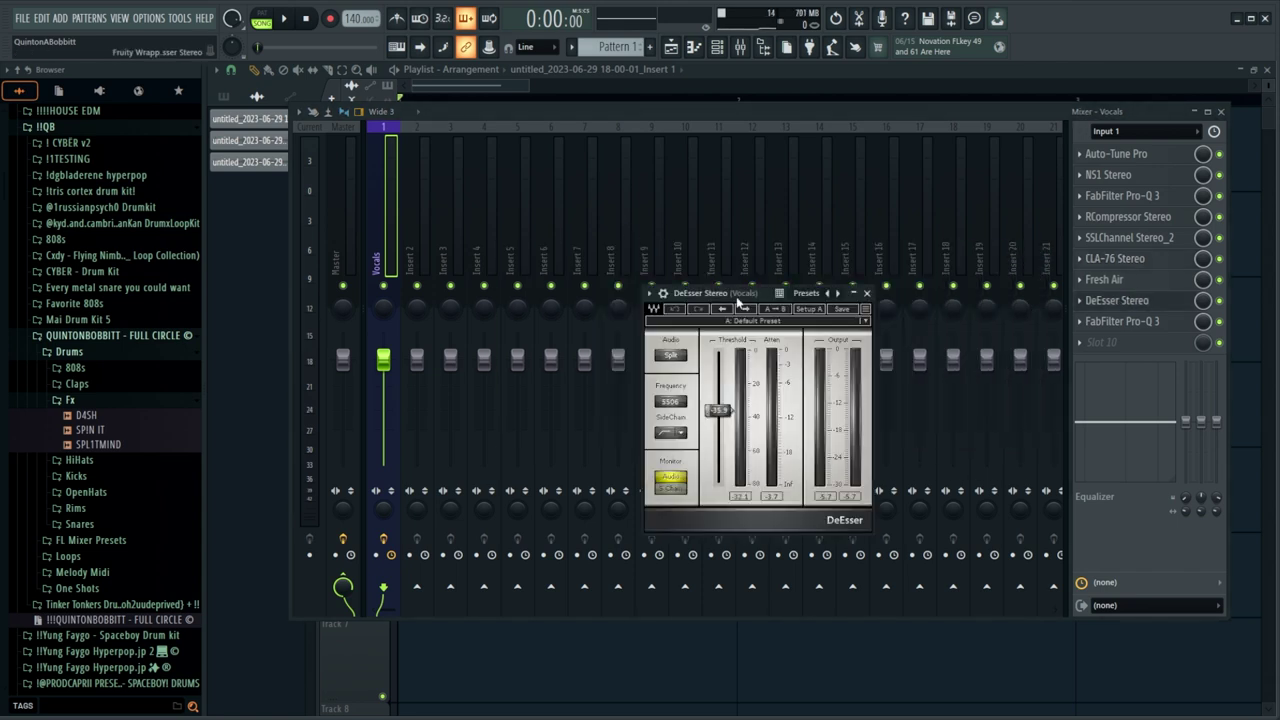
left_click_drag(736, 296, 702, 258)
left_click(836, 258)
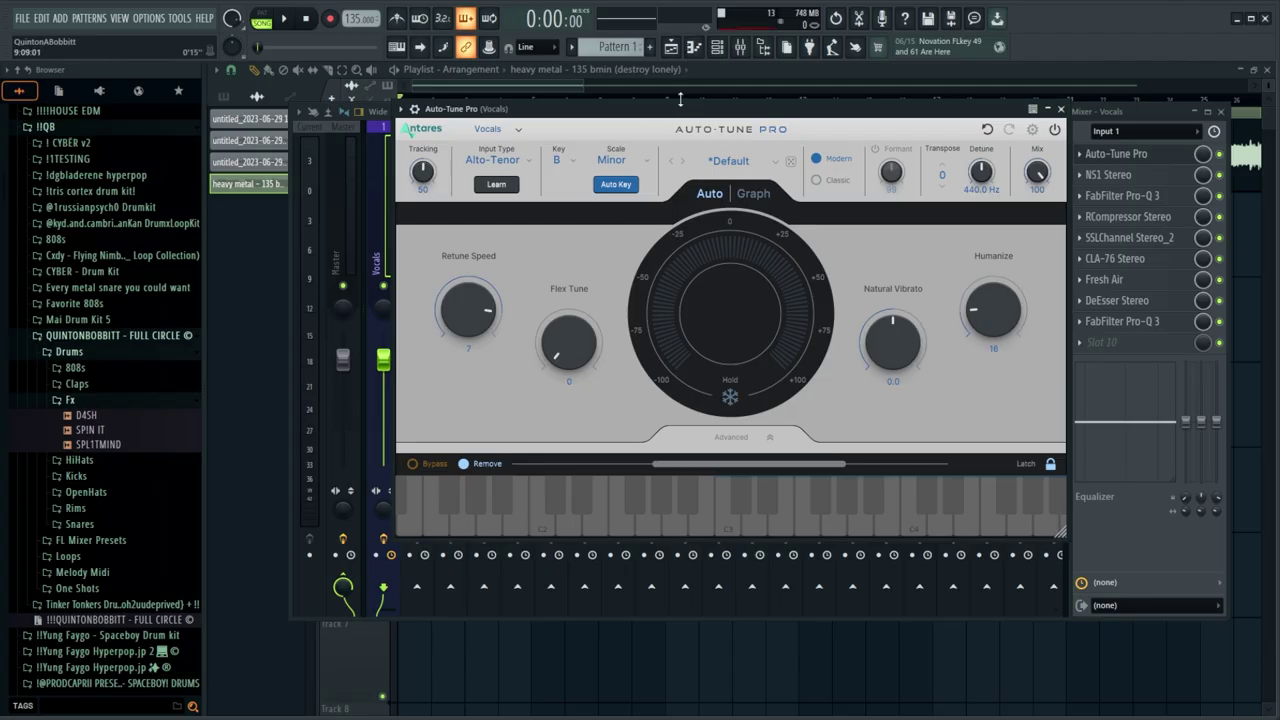
Step: Dismiss Auto-Tune Pro and drop the Vocals RCompressor threshold to -27.2 dB
left_click_drag(680, 99, 685, 104)
left_click(1054, 112)
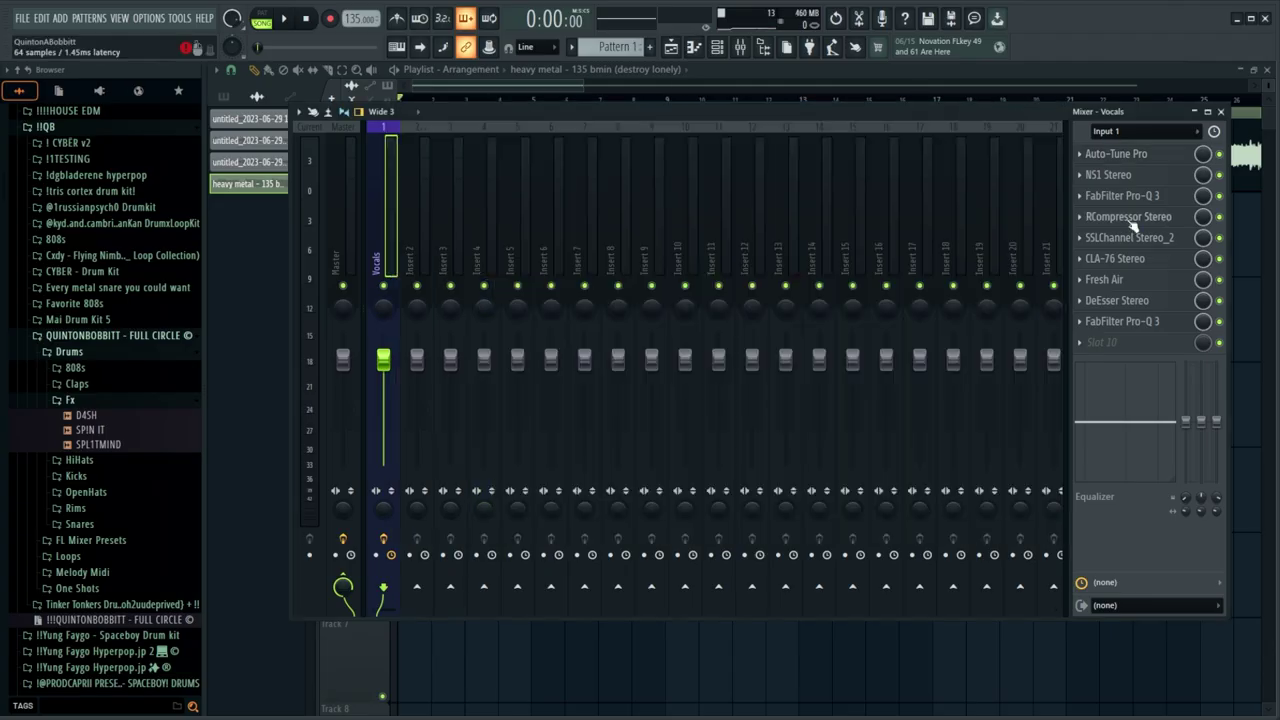
left_click(1128, 216)
left_click_drag(540, 280, 568, 254)
left_click(730, 251)
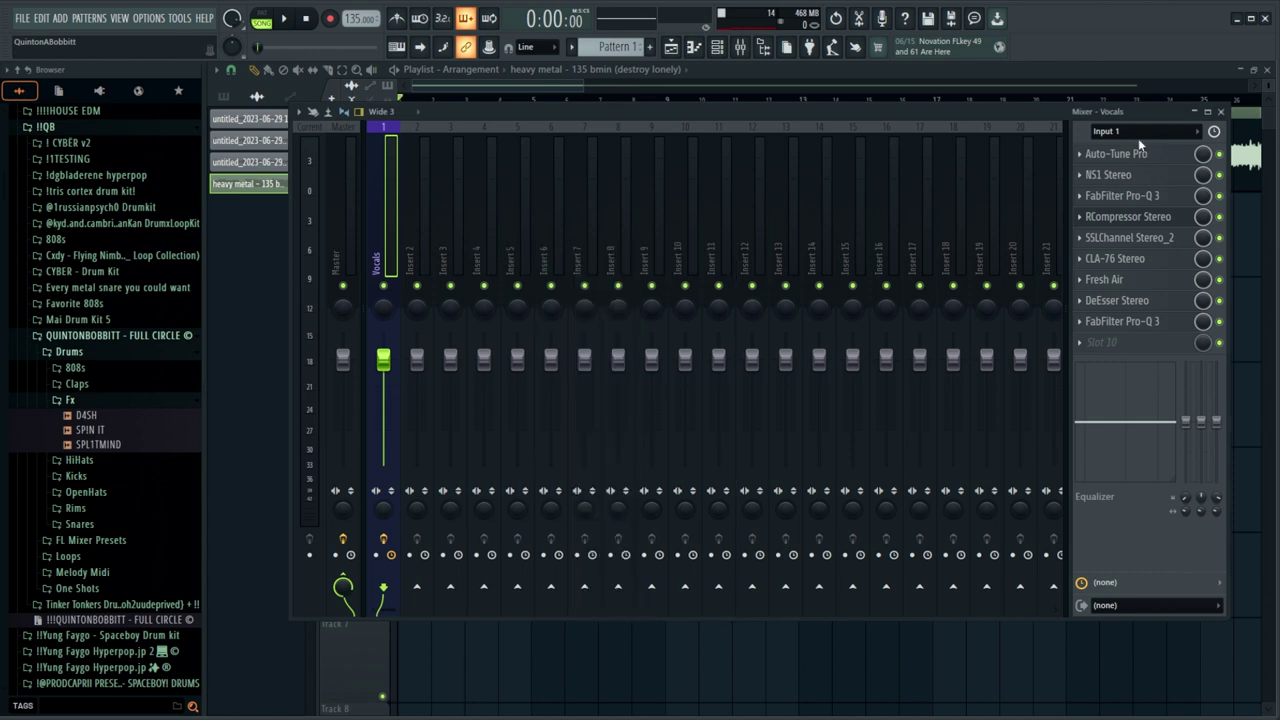
left_click(1128, 216)
left_click_drag(560, 245, 590, 217)
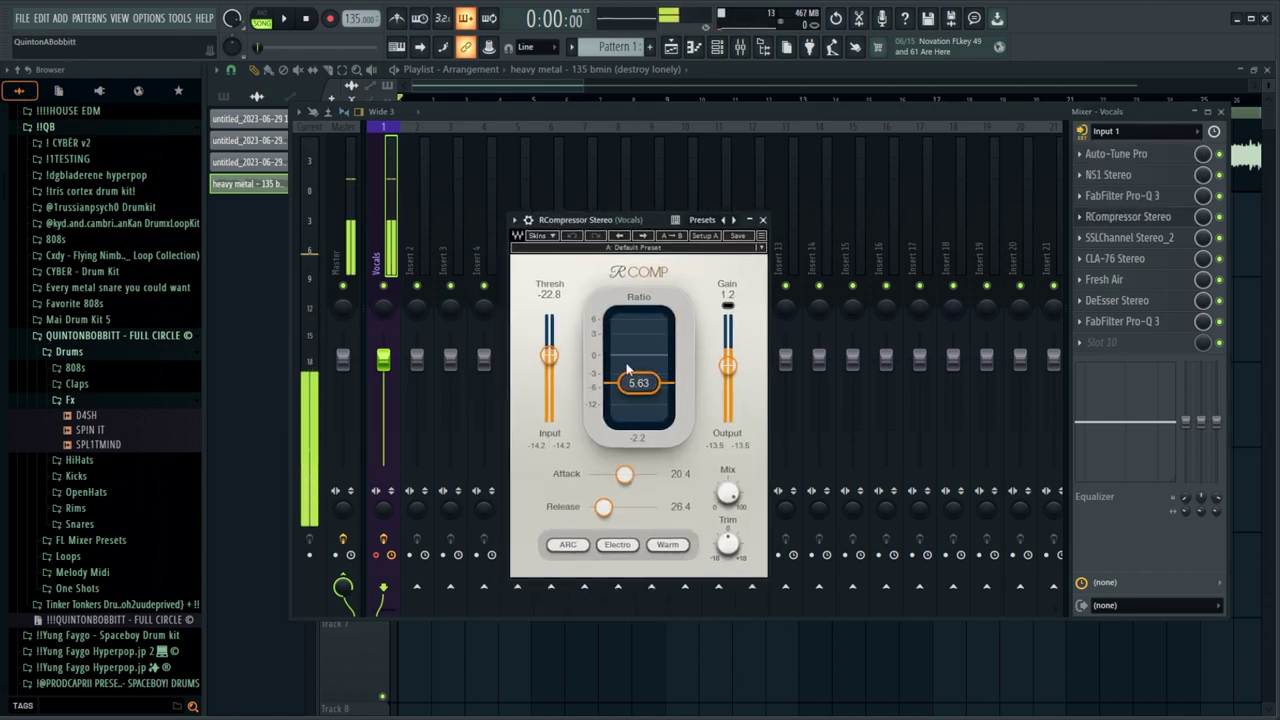
left_click_drag(549, 355, 549, 358)
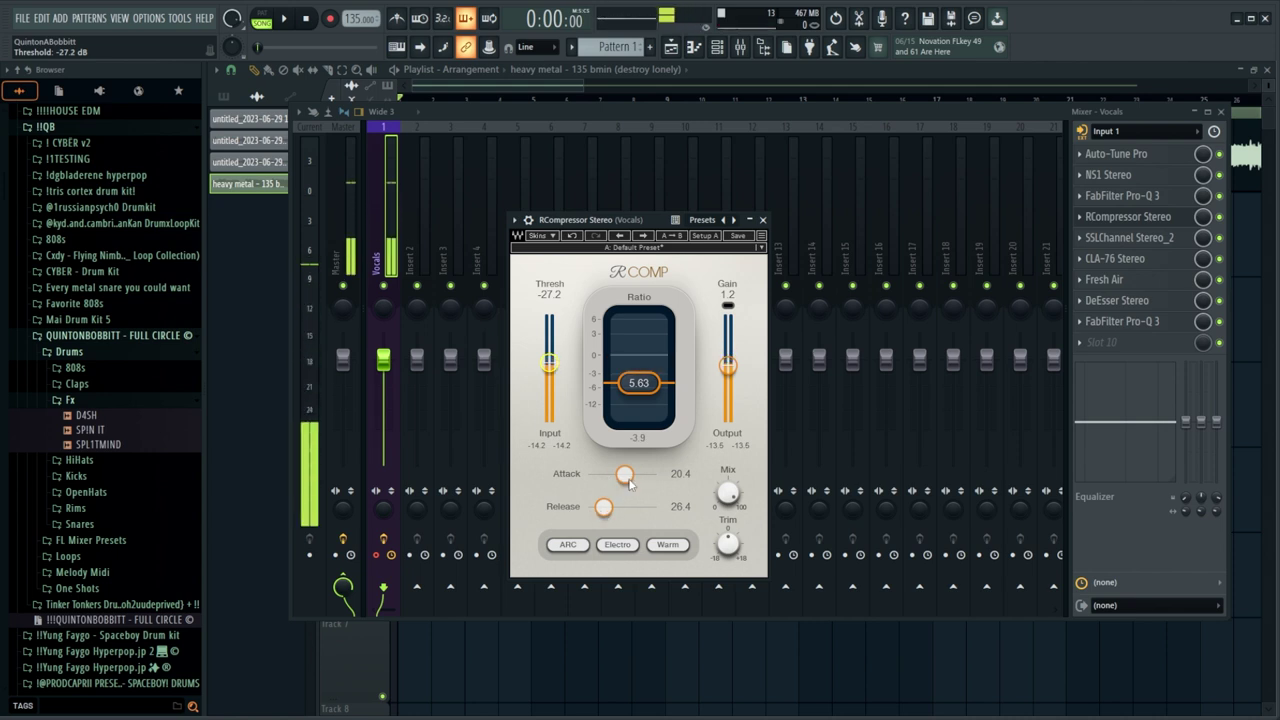
left_click(761, 219)
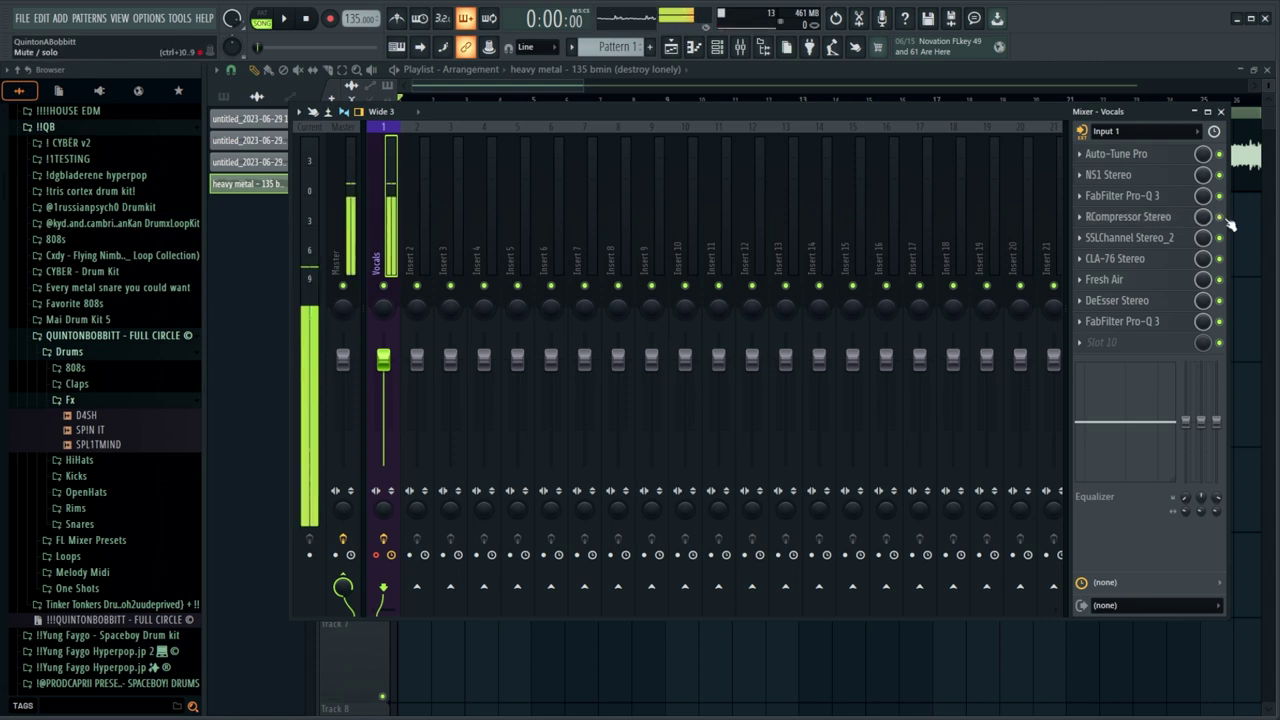
Step: Inspect the Vocals CLA-76 input and output knobs, then return to the playlist
left_click(1140, 264)
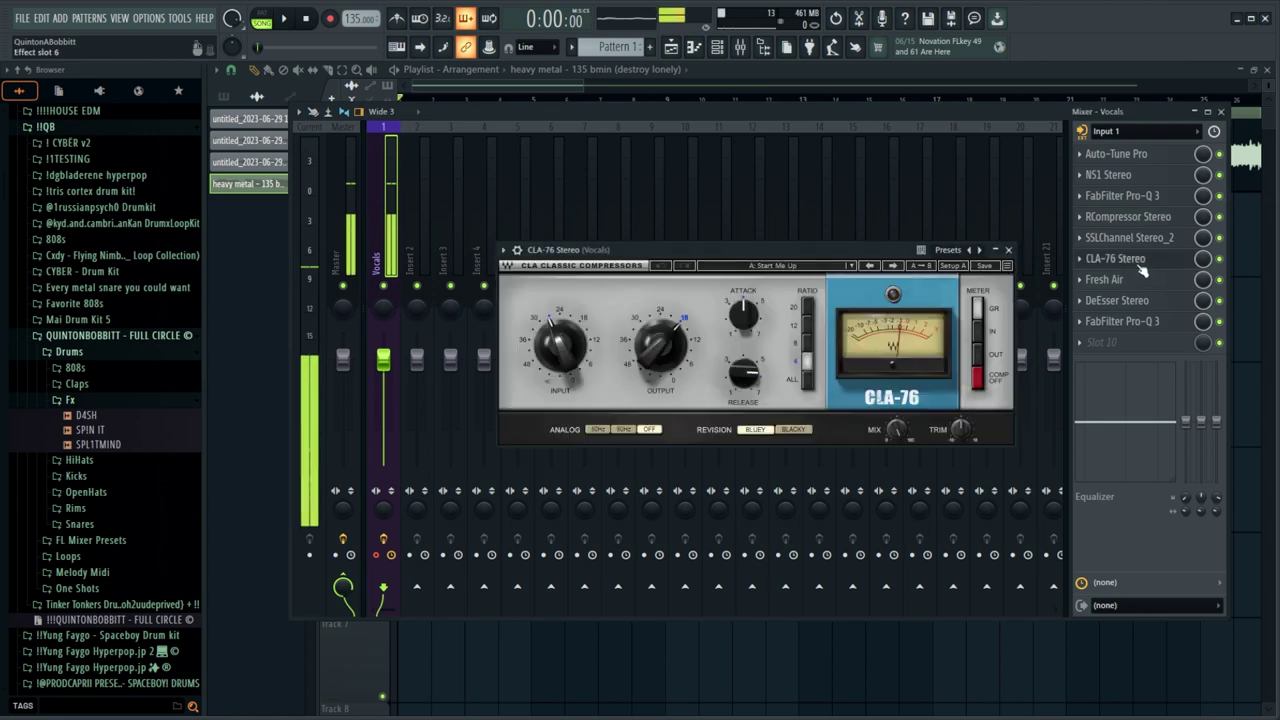
left_click_drag(696, 255, 699, 234)
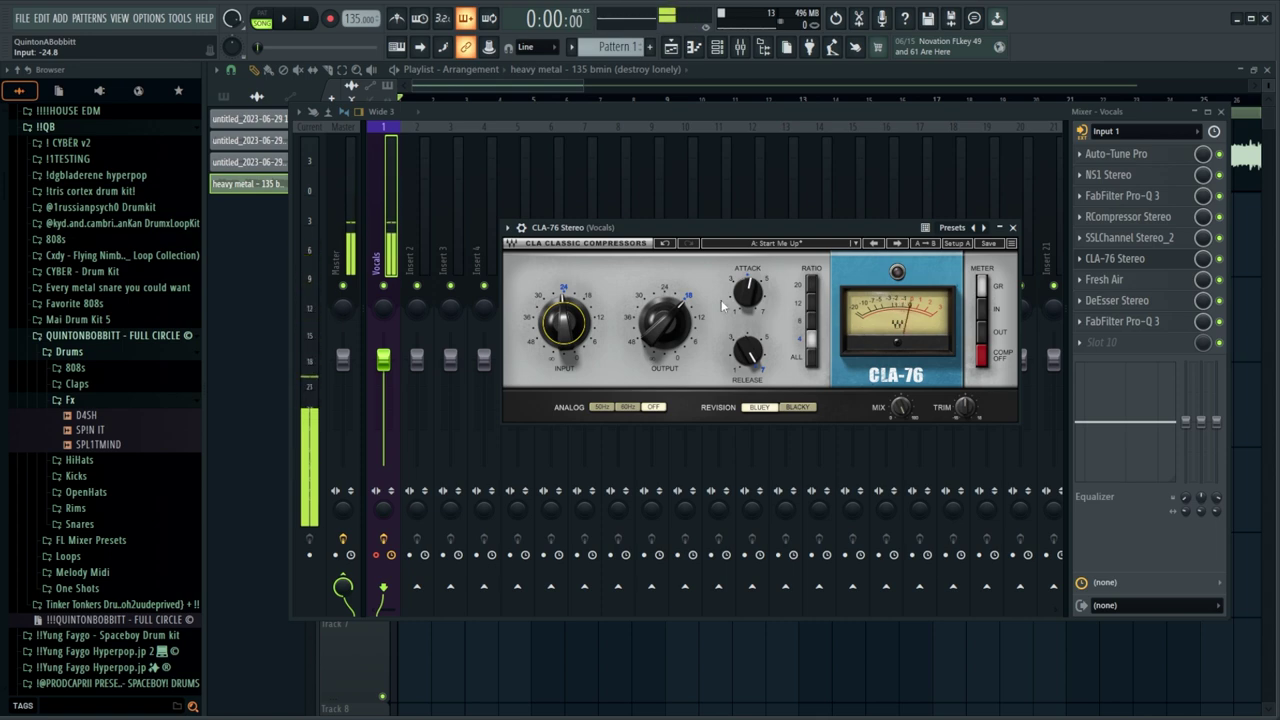
left_click(1013, 229)
left_click(497, 89)
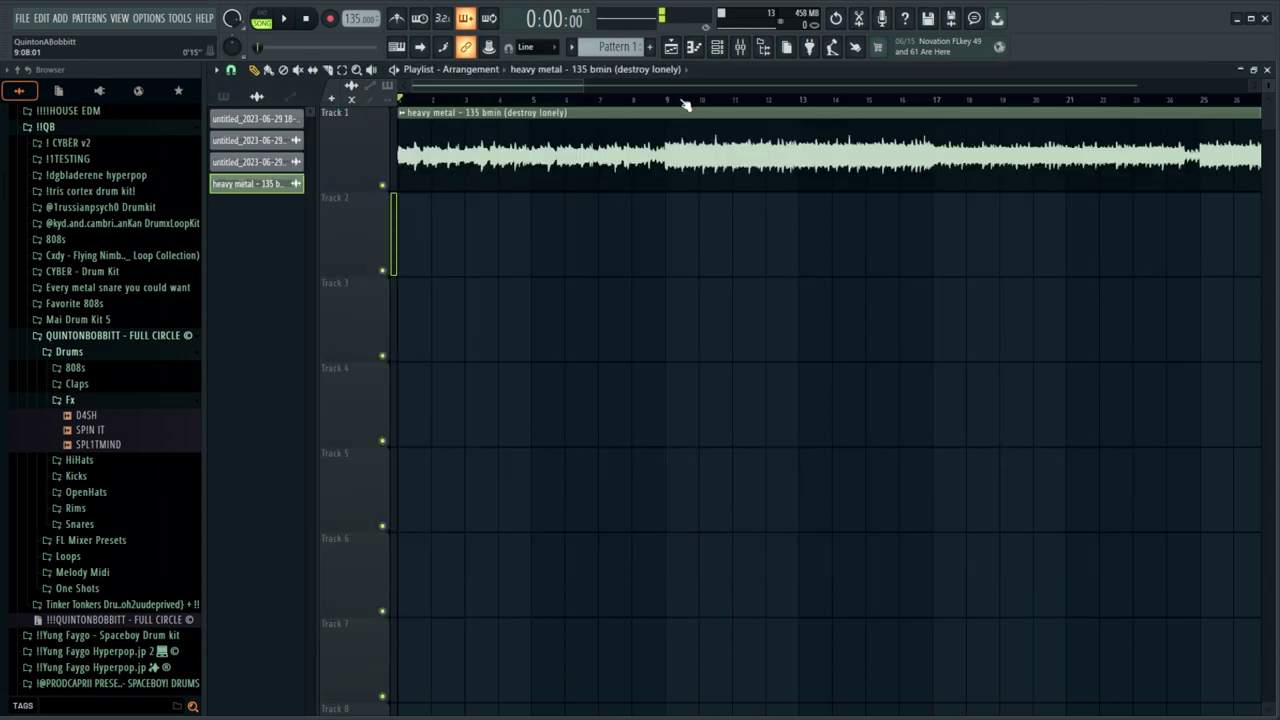
key("space")
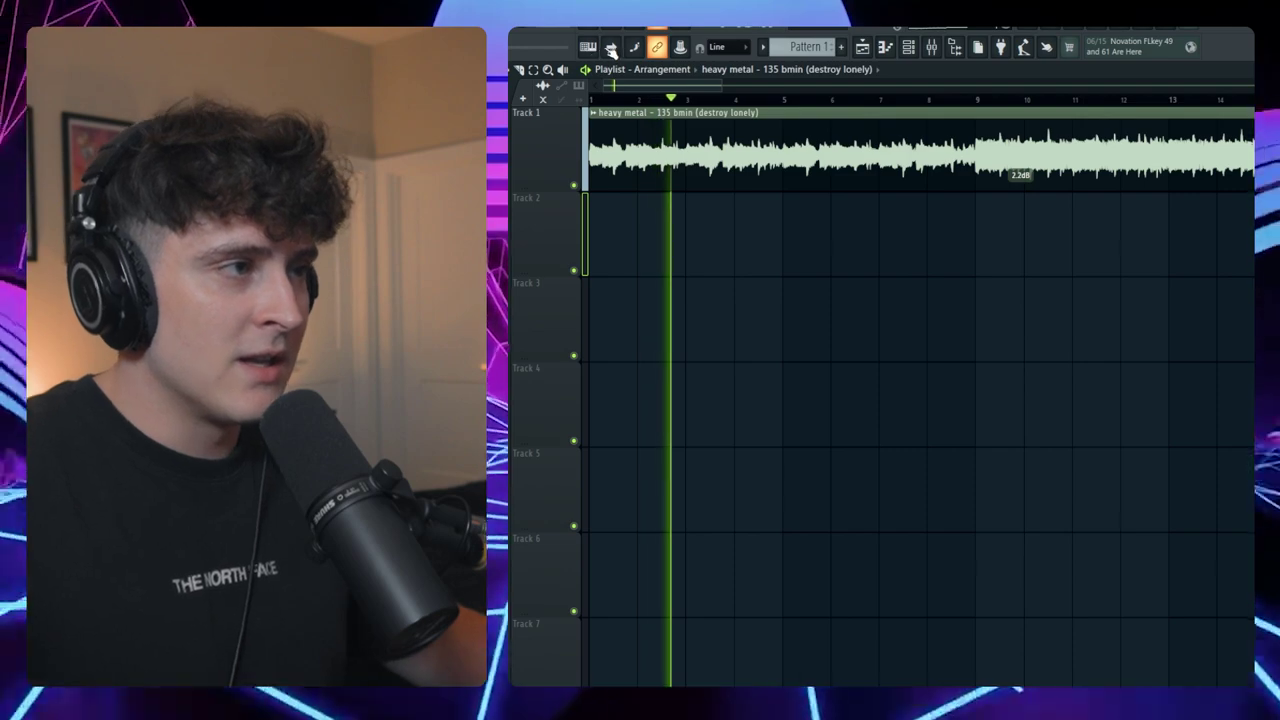
left_click(611, 47)
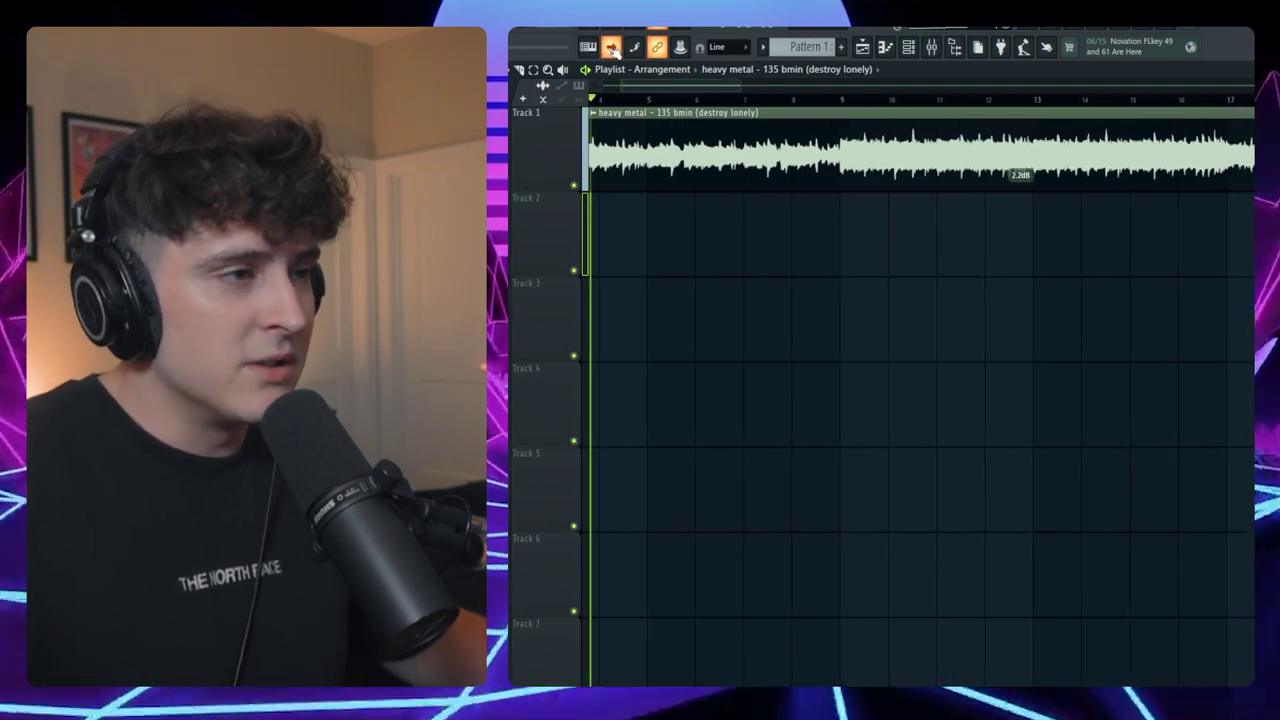